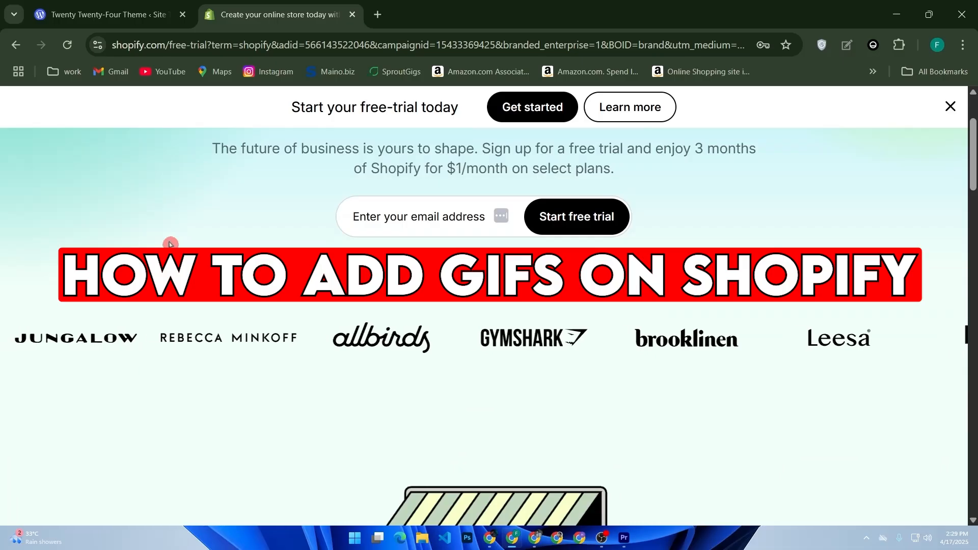
Fill in the free-trial email from the saved account, authorize it with the device PIN, and start the free trial.
scroll(169, 245, down, 2)
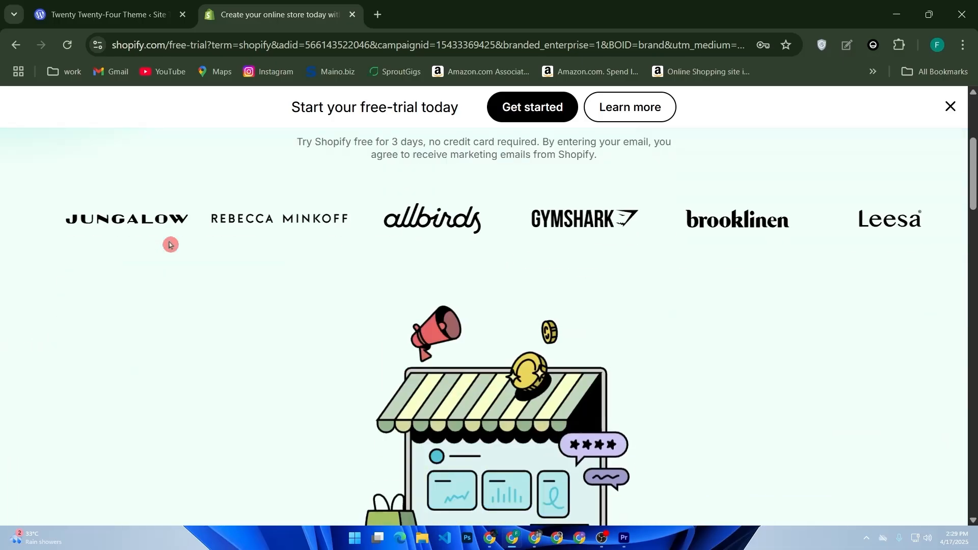
scroll(169, 245, down, 2)
scroll(169, 244, up, 6)
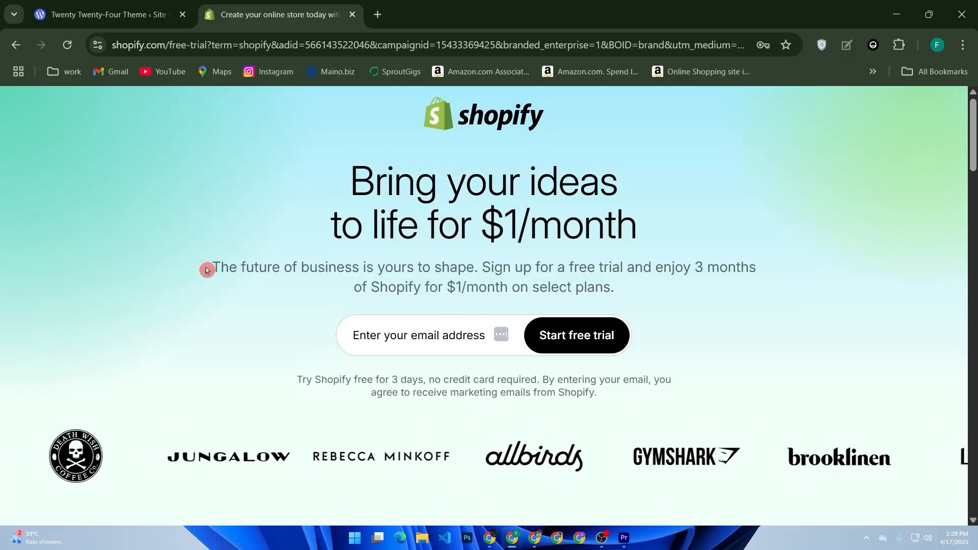
click(411, 340)
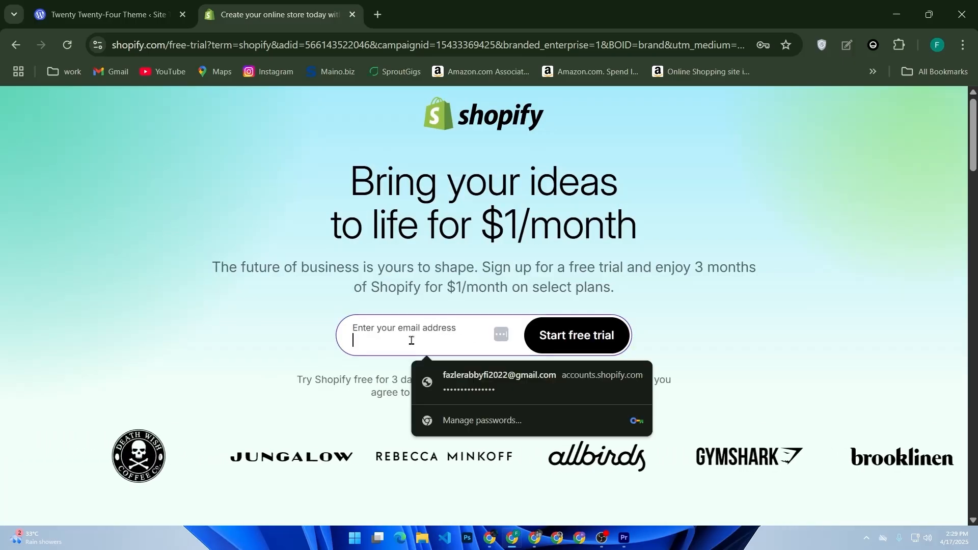
click(456, 378)
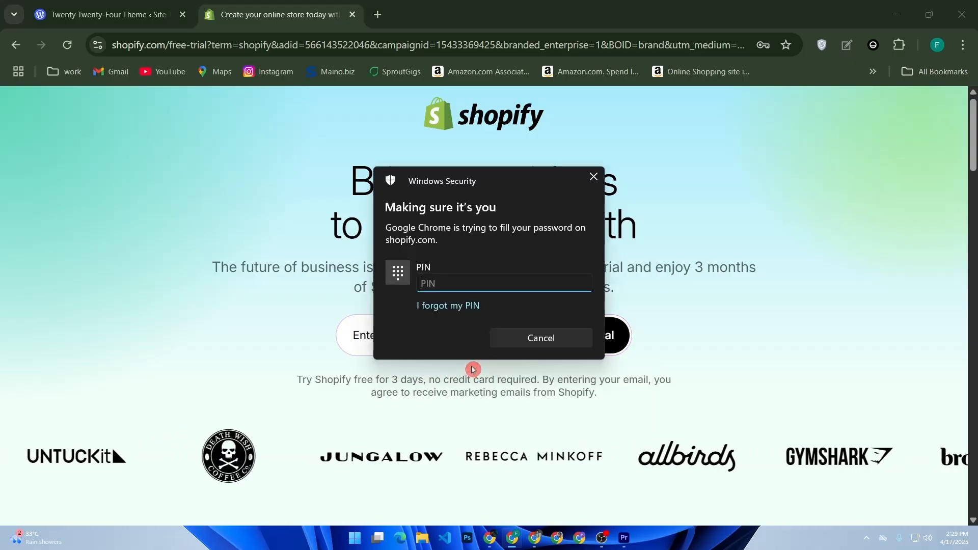
text(••••••••)
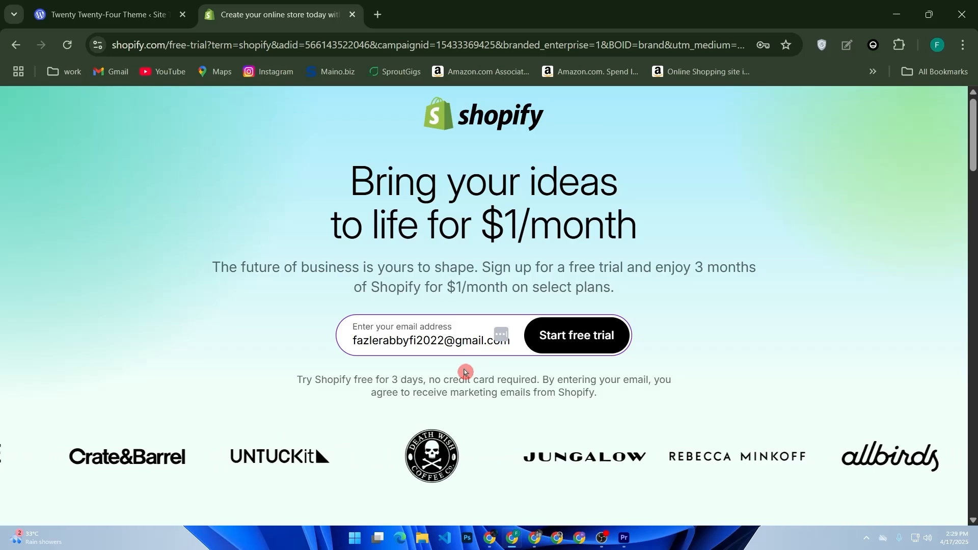
scroll(466, 369, down, 2)
click(571, 233)
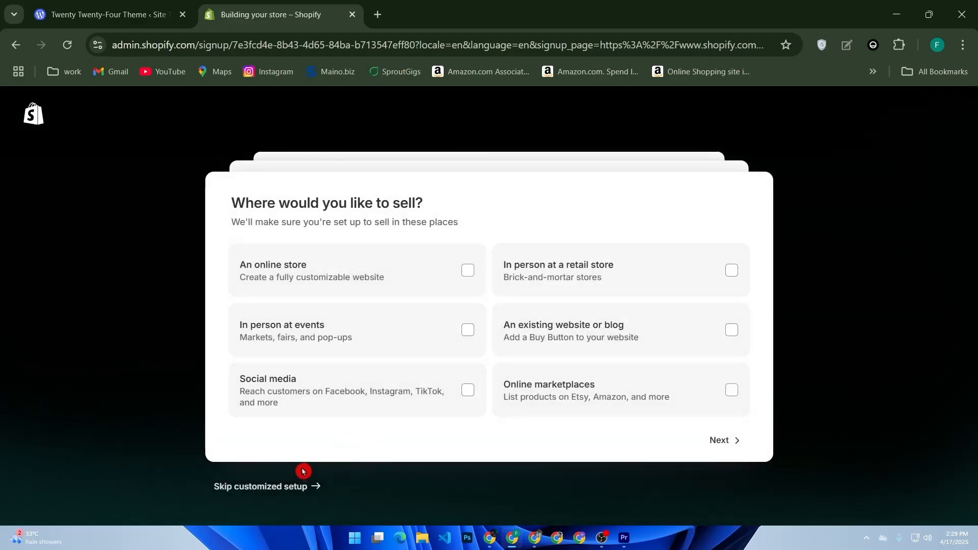
Skip the customized store setup and log in with the saved account password.
click(301, 487)
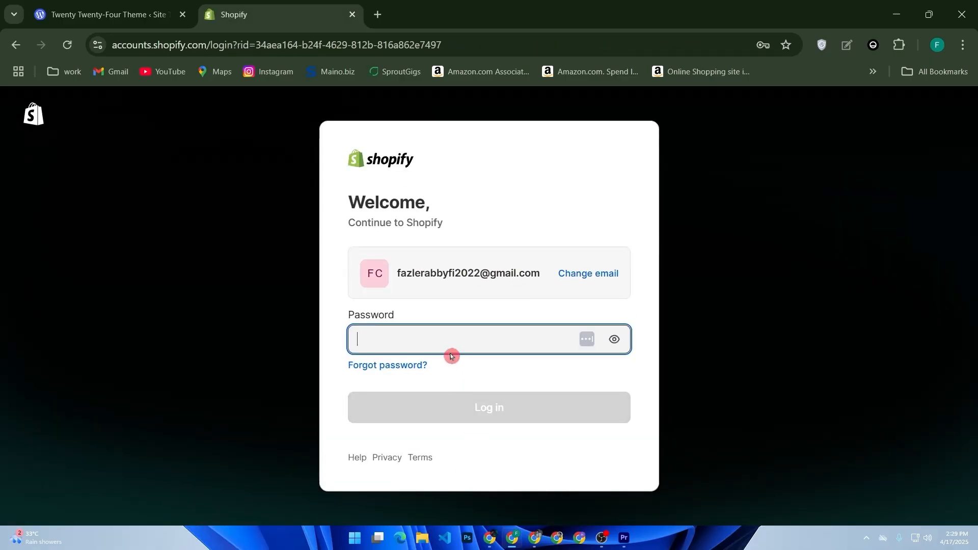
click(450, 350)
click(466, 381)
click(462, 403)
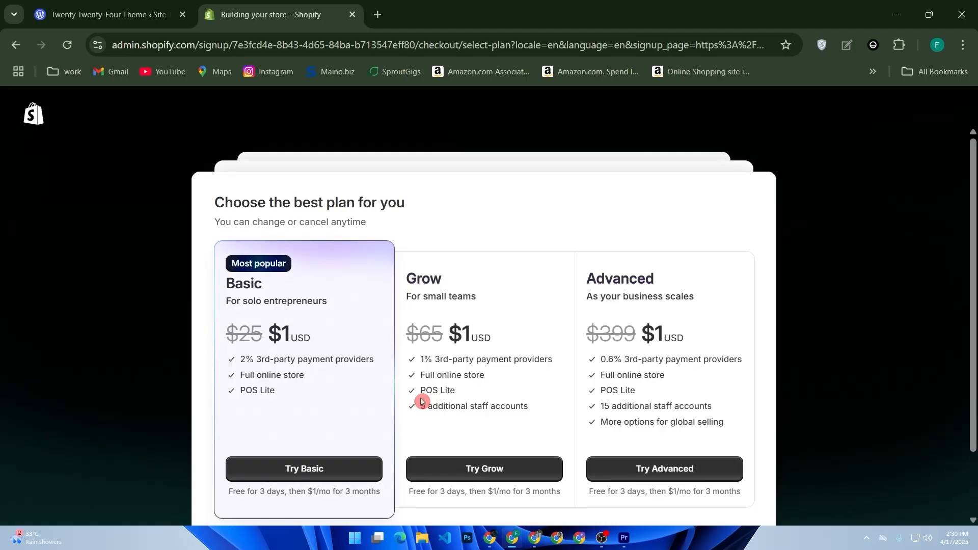
Skip choosing a plan for the new store and open the Files page of its content.
scroll(420, 402, down, 2)
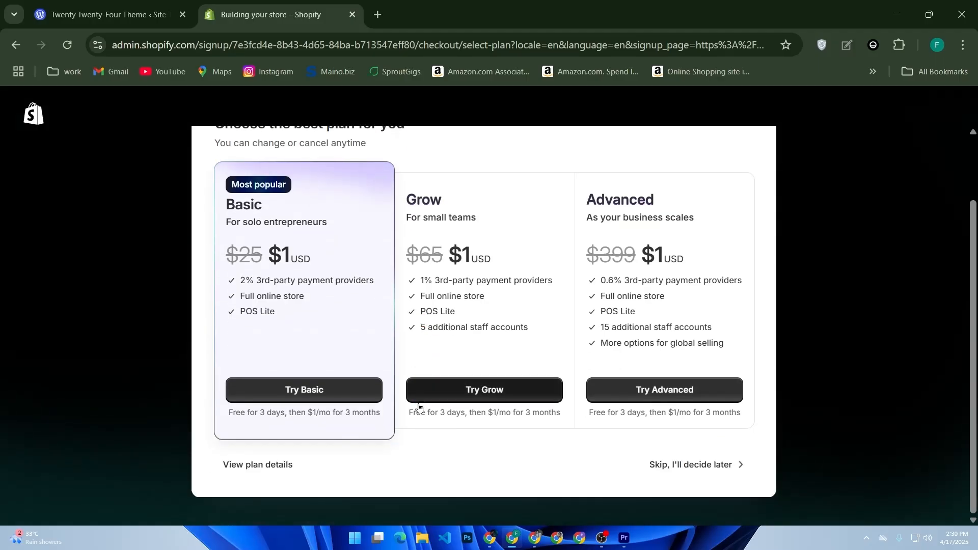
click(667, 472)
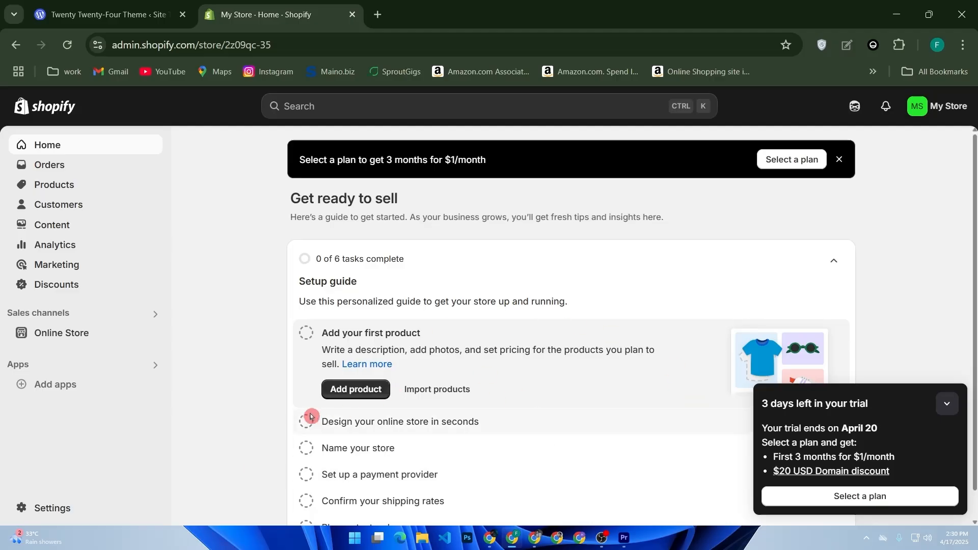
click(79, 224)
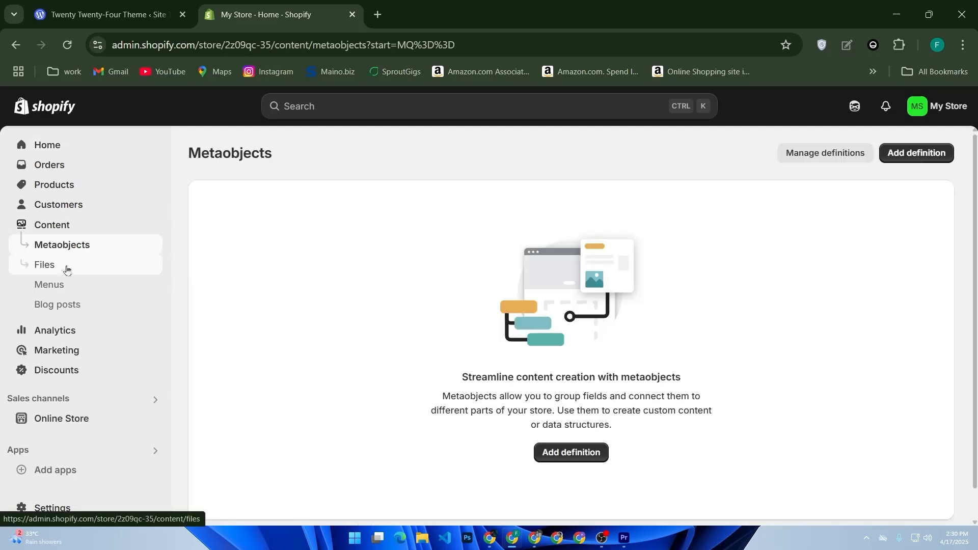
click(66, 268)
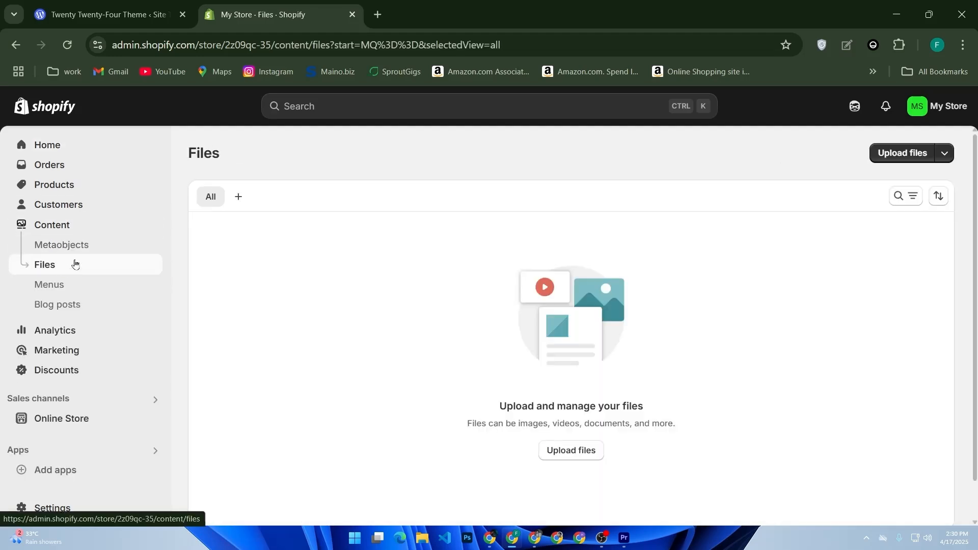
Search Google for canva in a new browser tab and open the Canva website.
click(386, 19)
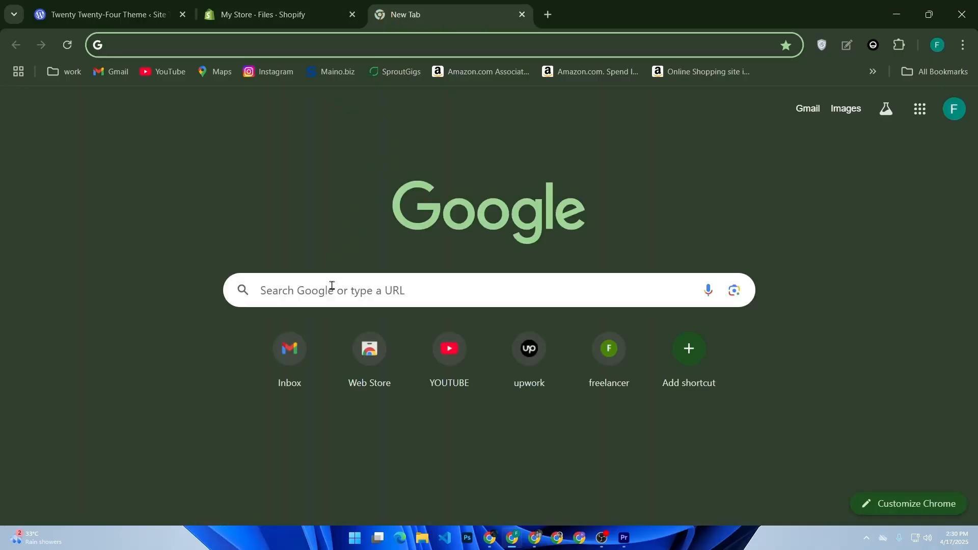
click(331, 291)
click(328, 323)
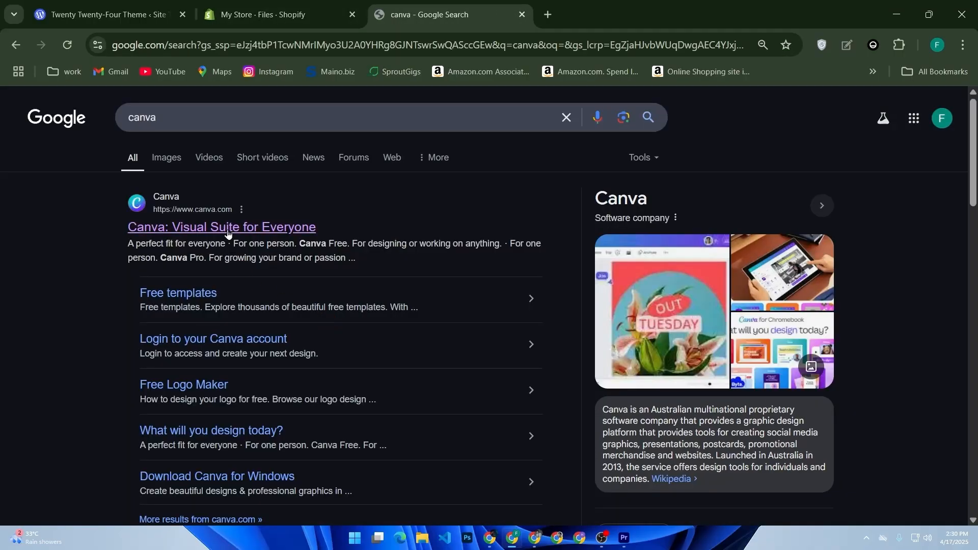
click(228, 231)
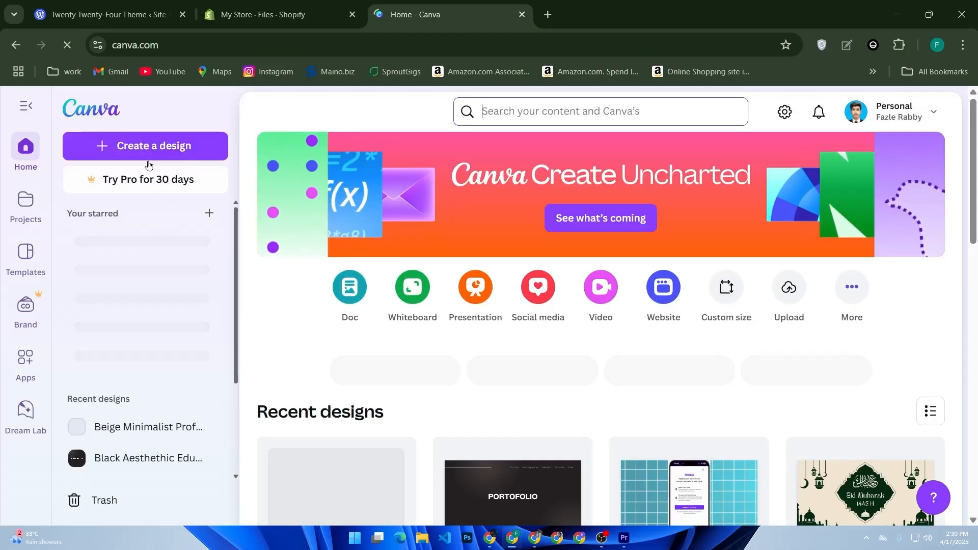
Search the Canva templates for "gif".
click(26, 254)
click(507, 119)
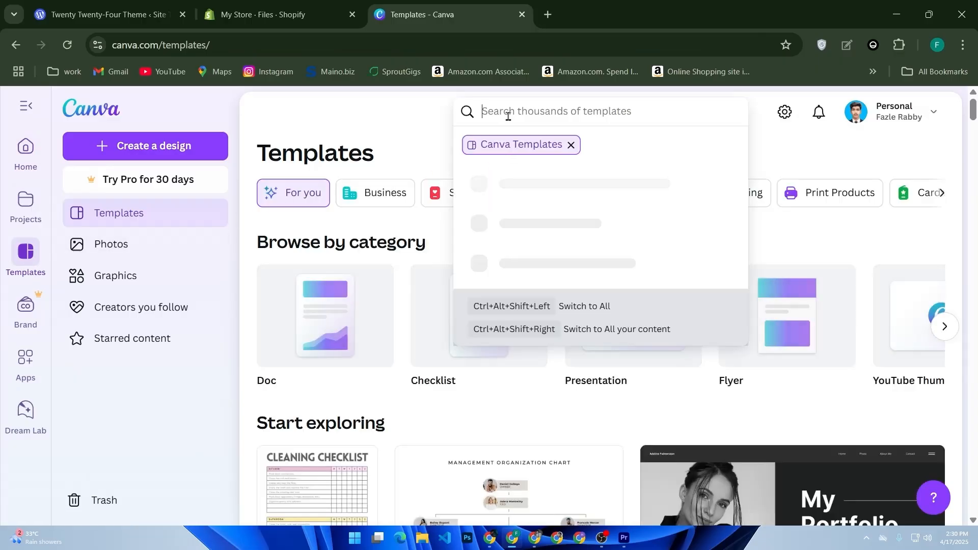
text(gif)
key(Return)
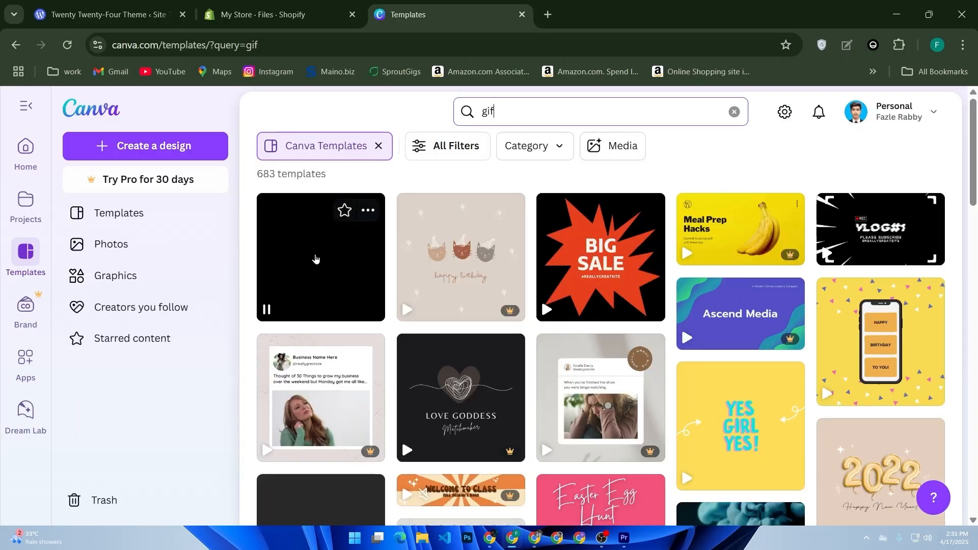
Copy the share link of the Simple Black and White Text Instagram Post template and open the template for customizing.
click(378, 286)
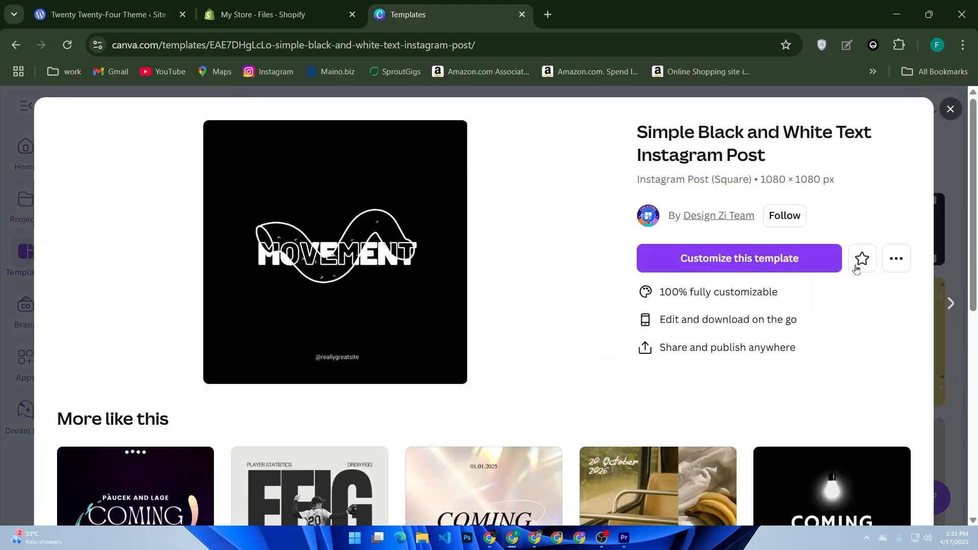
click(895, 258)
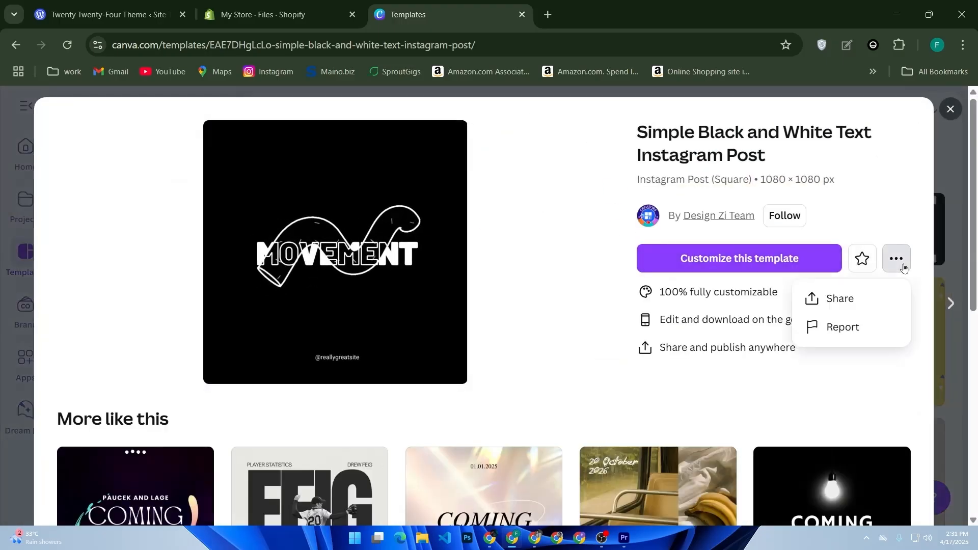
click(834, 298)
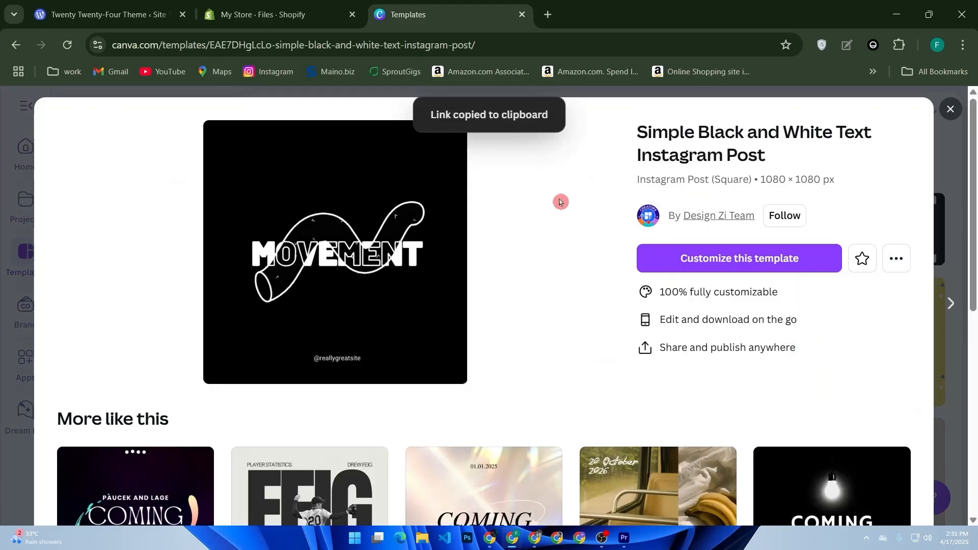
click(701, 263)
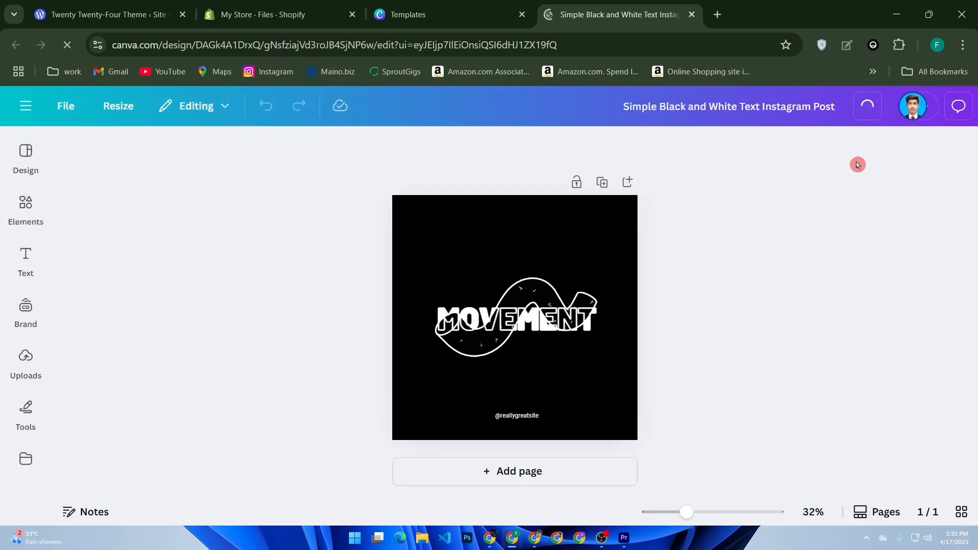
Download the template design with GIF as the file type and return to the Shopify Files page.
click(939, 106)
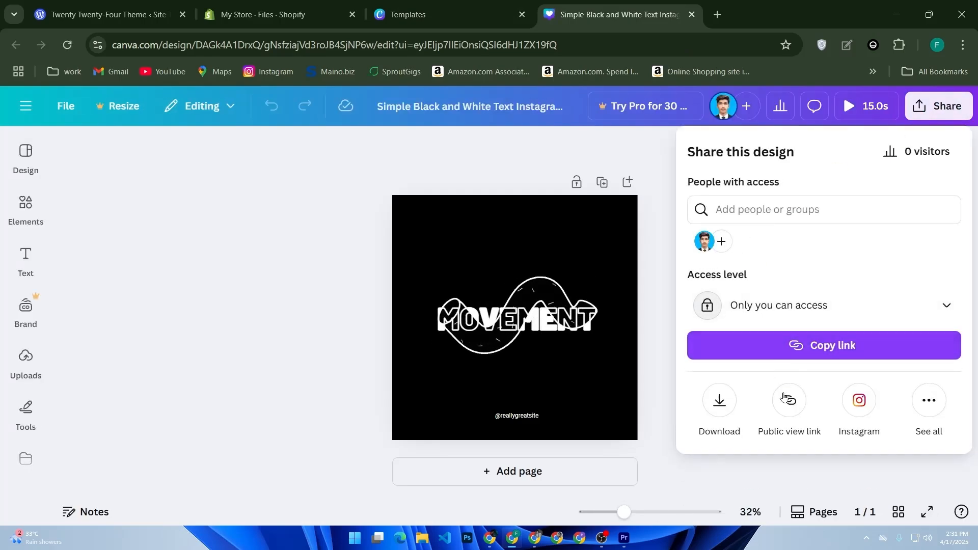
click(721, 404)
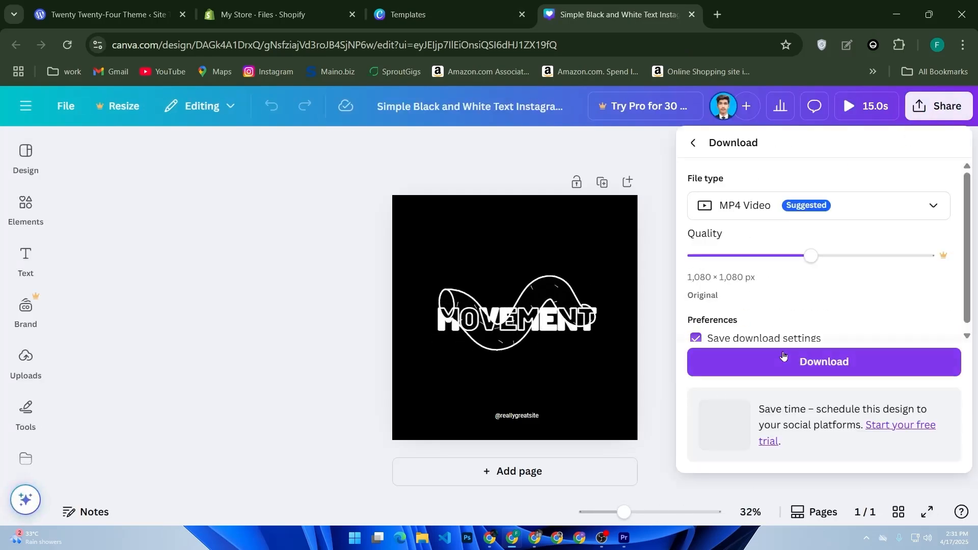
click(744, 201)
scroll(761, 405, down, 1)
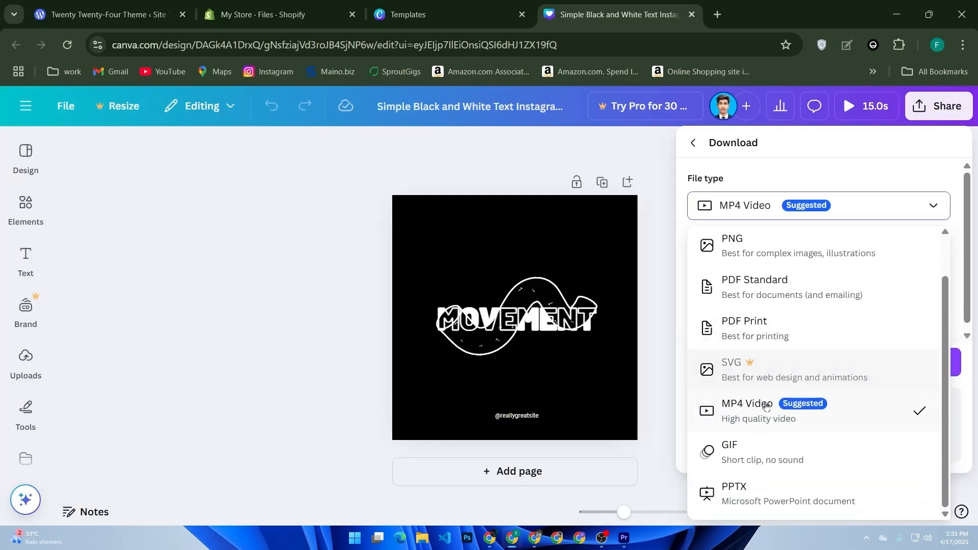
click(728, 457)
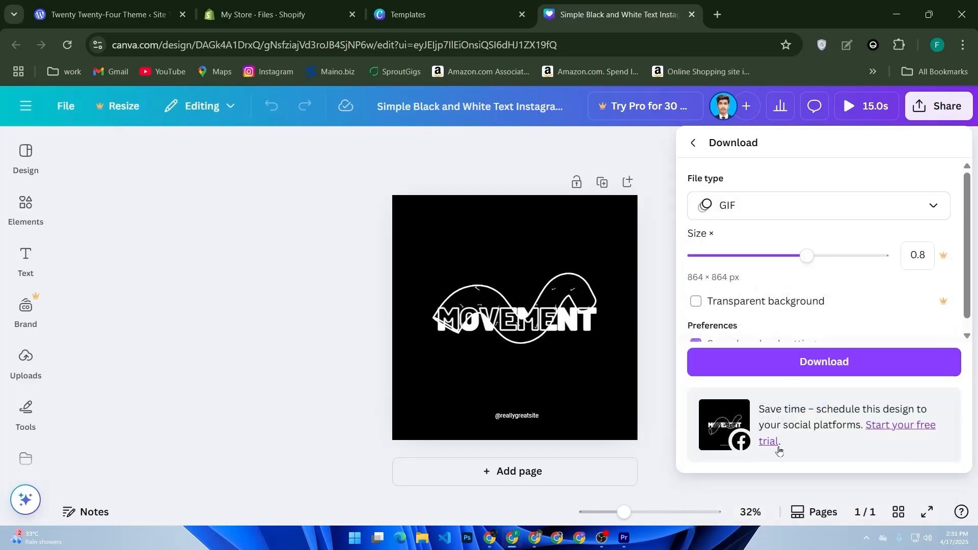
click(758, 374)
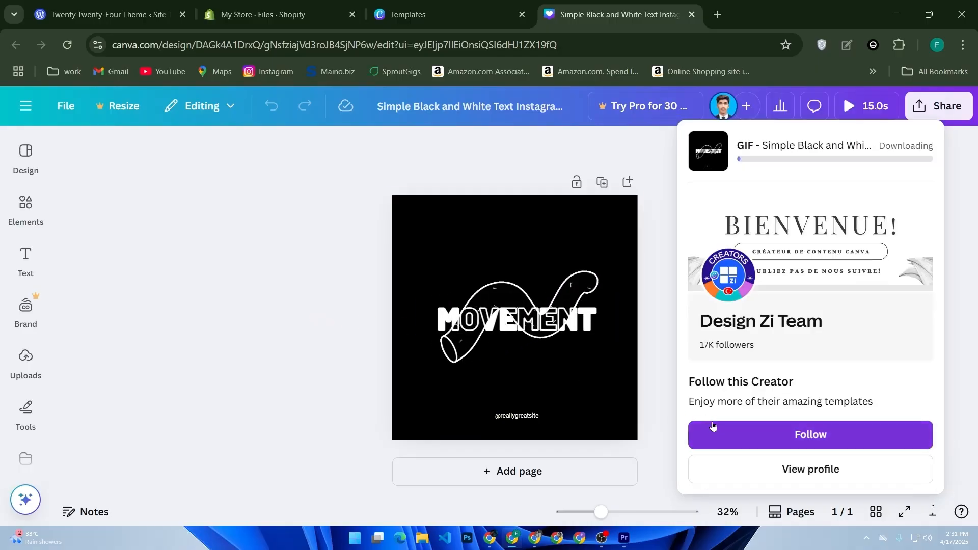
click(724, 422)
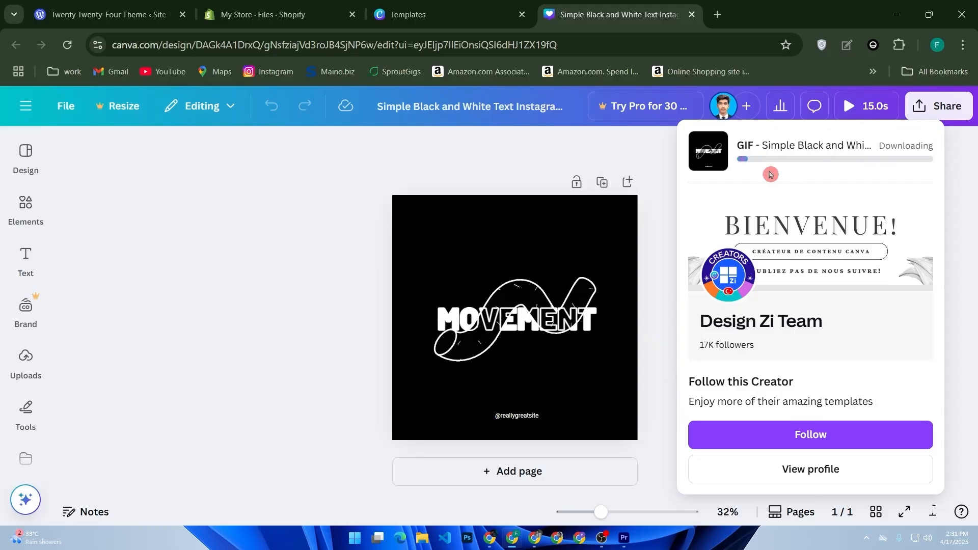
click(293, 13)
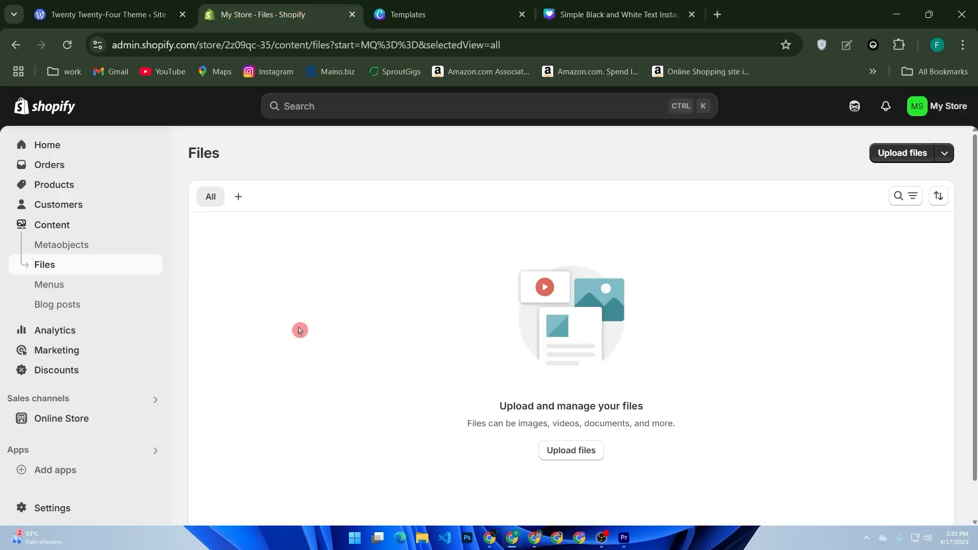
click(562, 453)
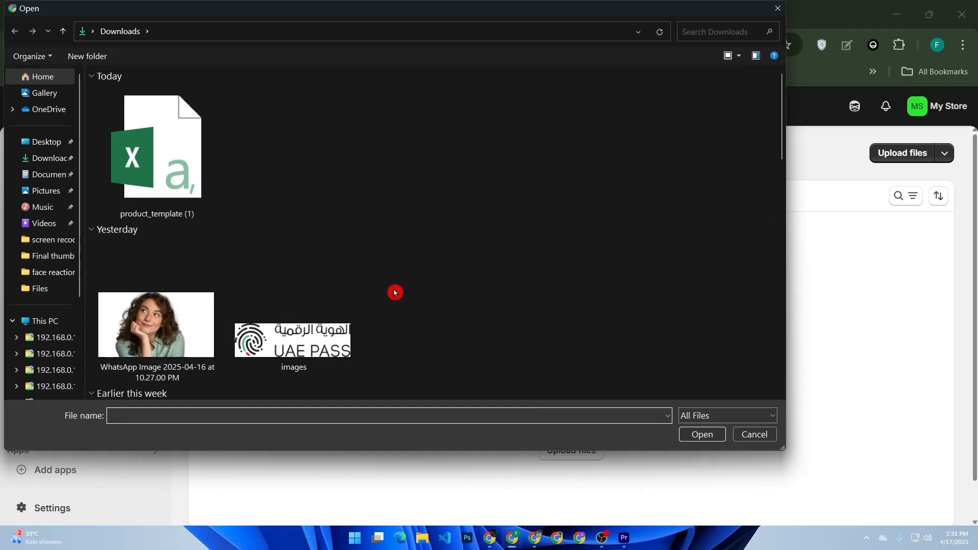
click(127, 196)
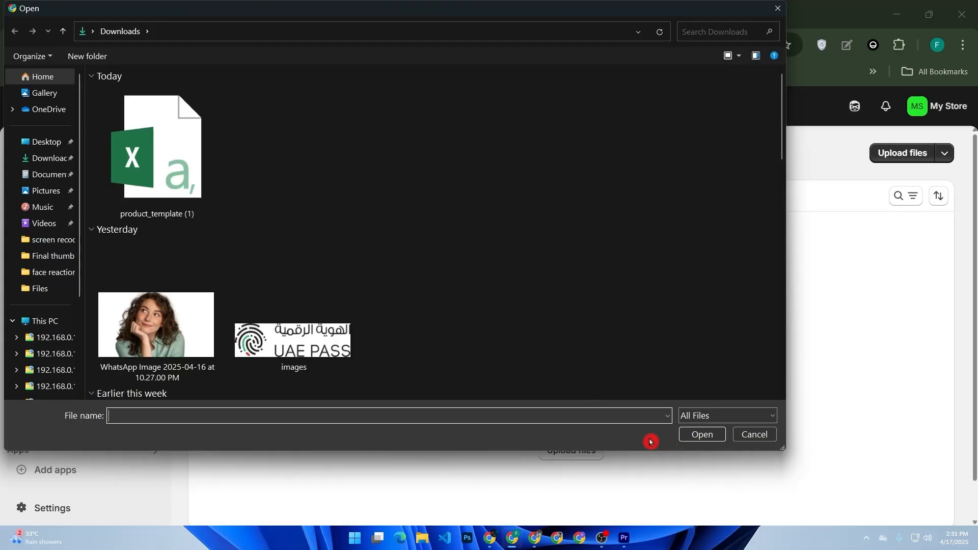
click(748, 434)
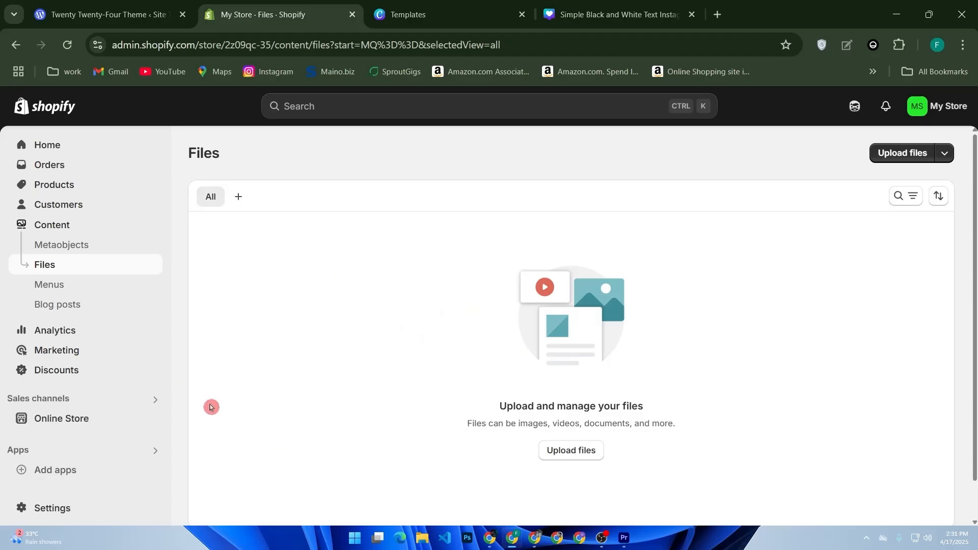
Open the online store's current Dawn theme for customizing and select the home page's image banner section.
click(105, 429)
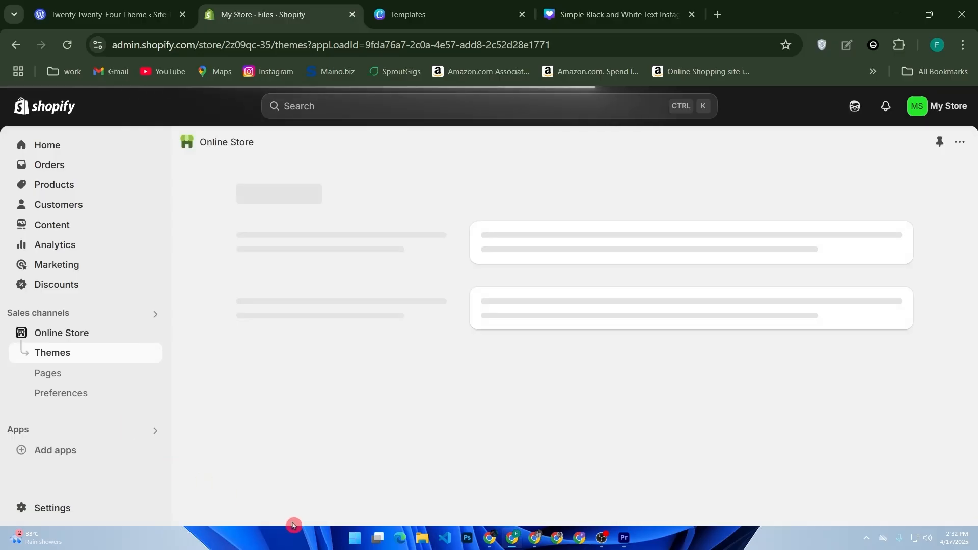
scroll(484, 358, down, 8)
scroll(865, 295, up, 4)
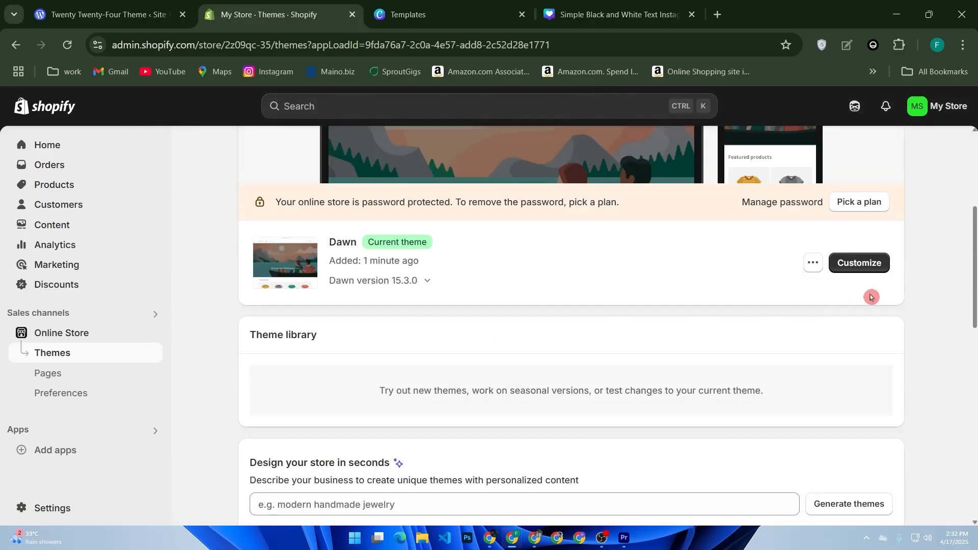
click(877, 273)
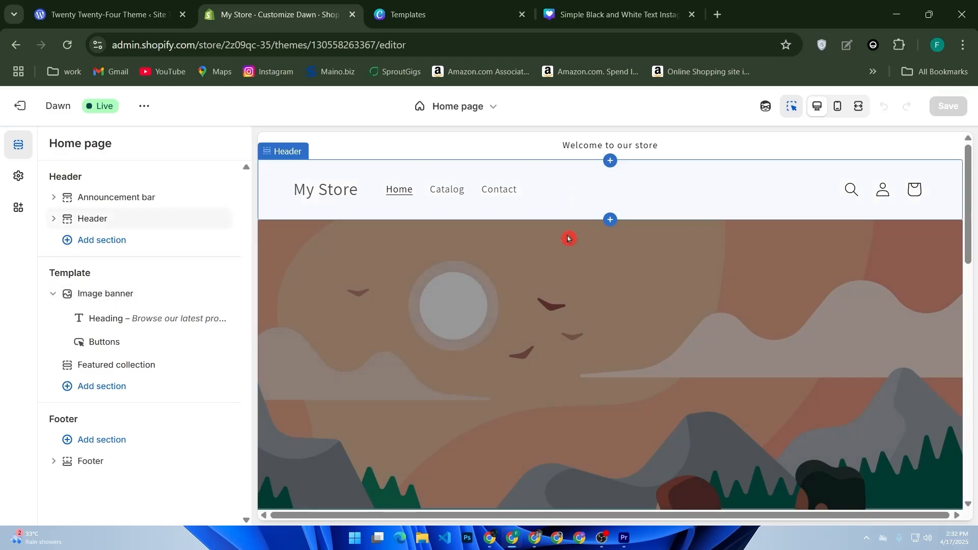
click(556, 270)
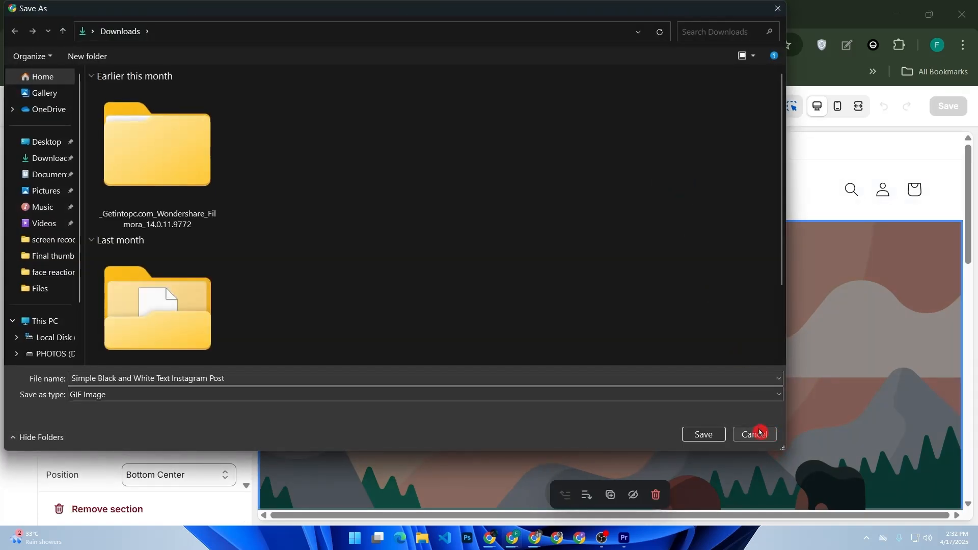
Save the GIF as Simple Black and White Text Instagram Post in the Downloads folder and select the home page's Header section.
click(707, 434)
click(694, 203)
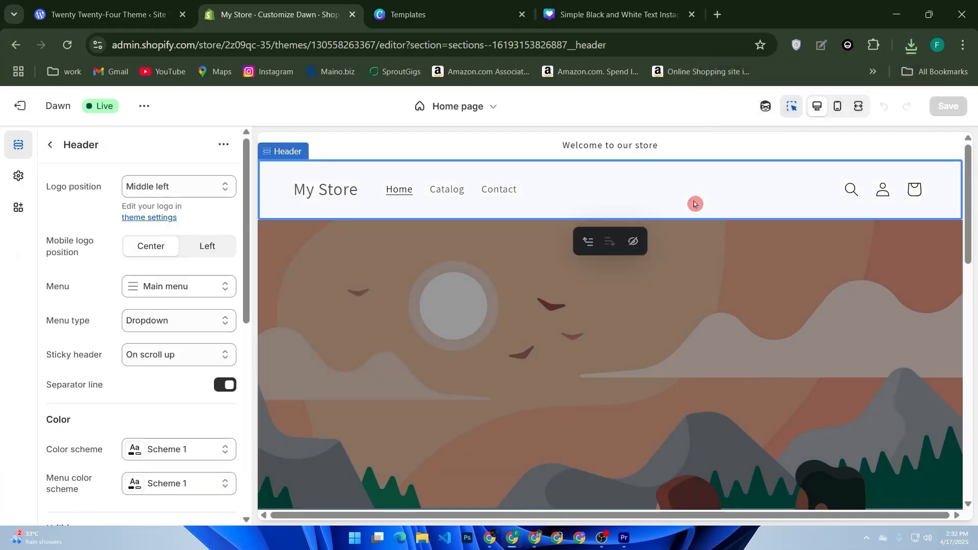
Look through the Dawn theme settings categories and return to the home page's list of sections.
click(24, 179)
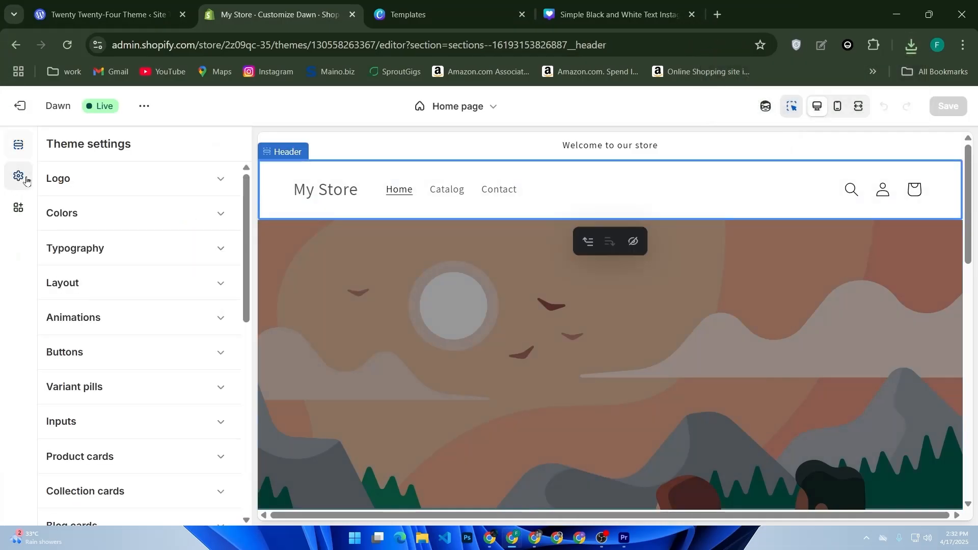
scroll(146, 265, down, 9)
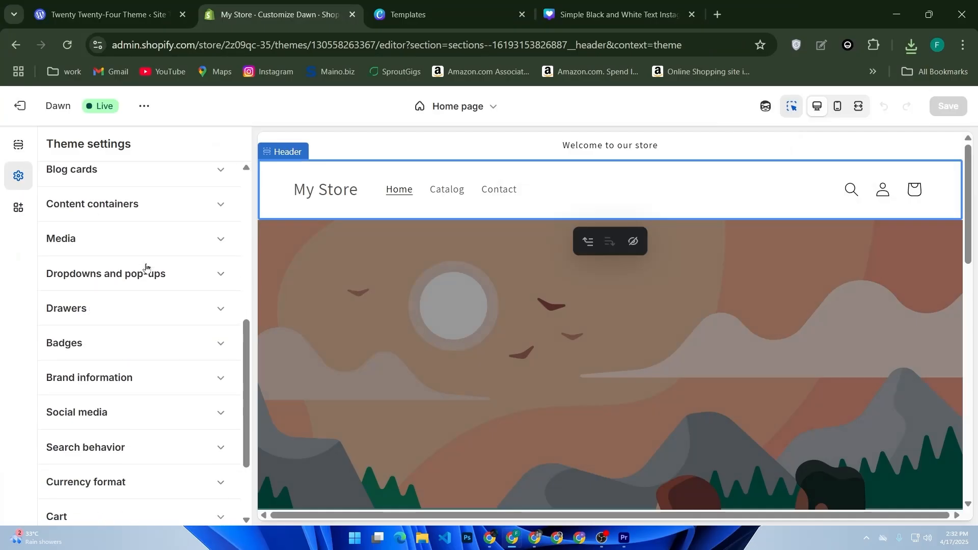
scroll(146, 268, up, 10)
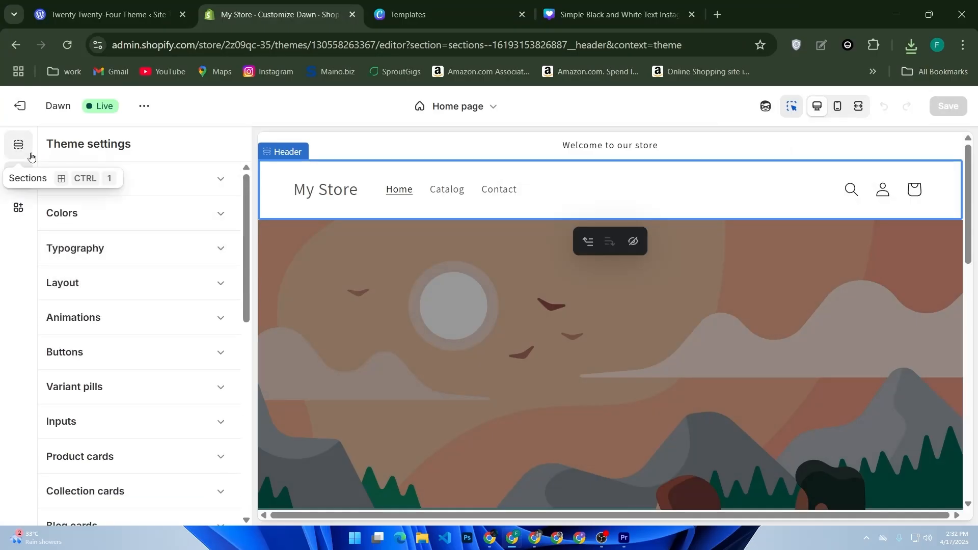
click(19, 145)
click(288, 261)
click(50, 145)
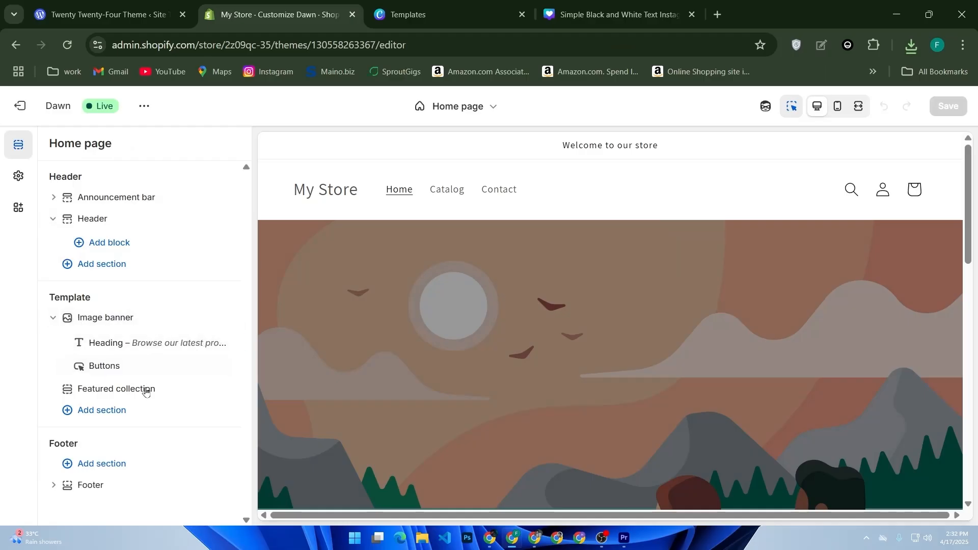
click(131, 405)
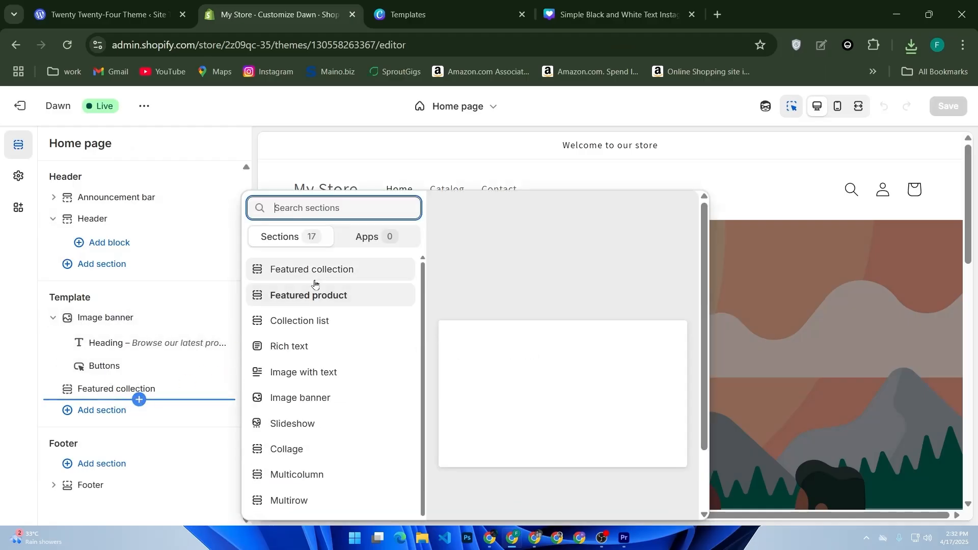
text(ho)
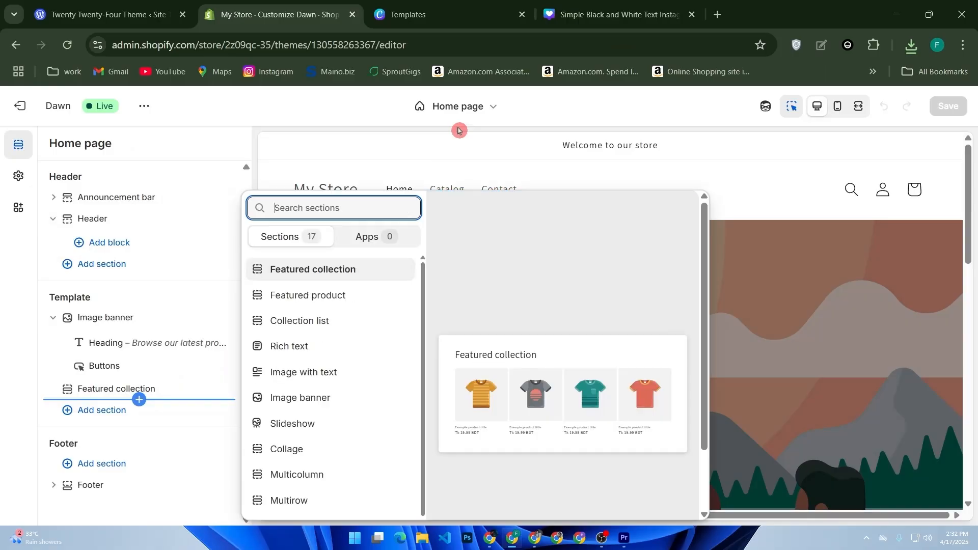
click(503, 140)
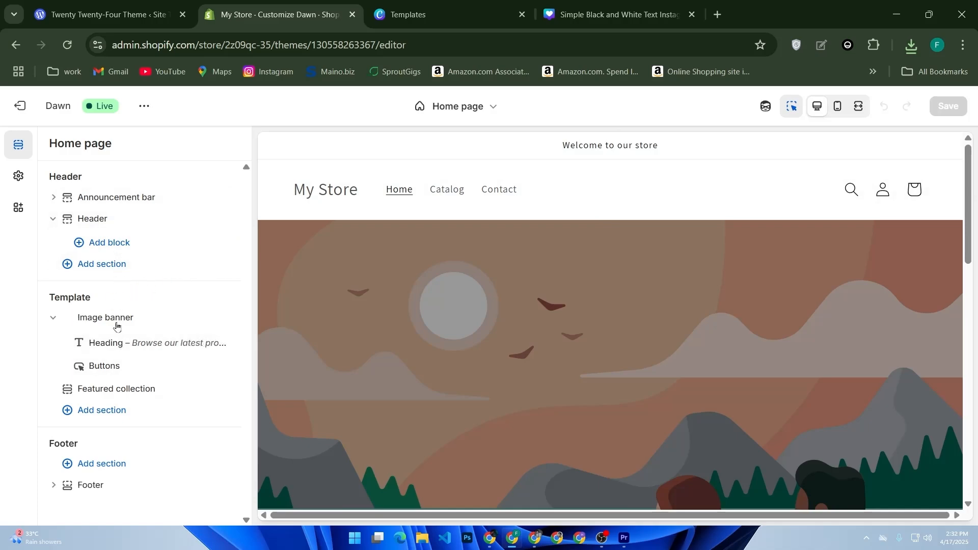
Add an Image with text section below the Featured collection in the home page template.
click(118, 401)
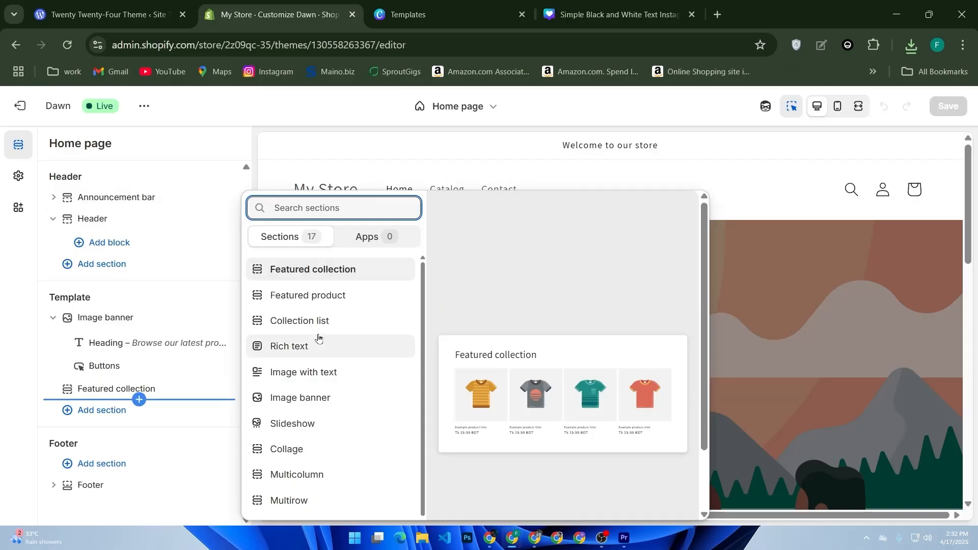
click(323, 371)
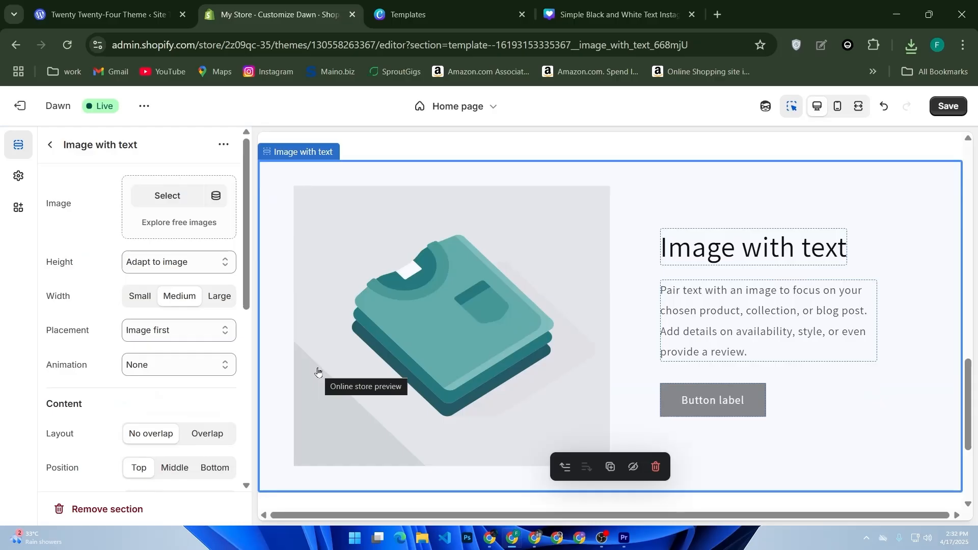
scroll(566, 347, down, 1)
scroll(622, 339, up, 1)
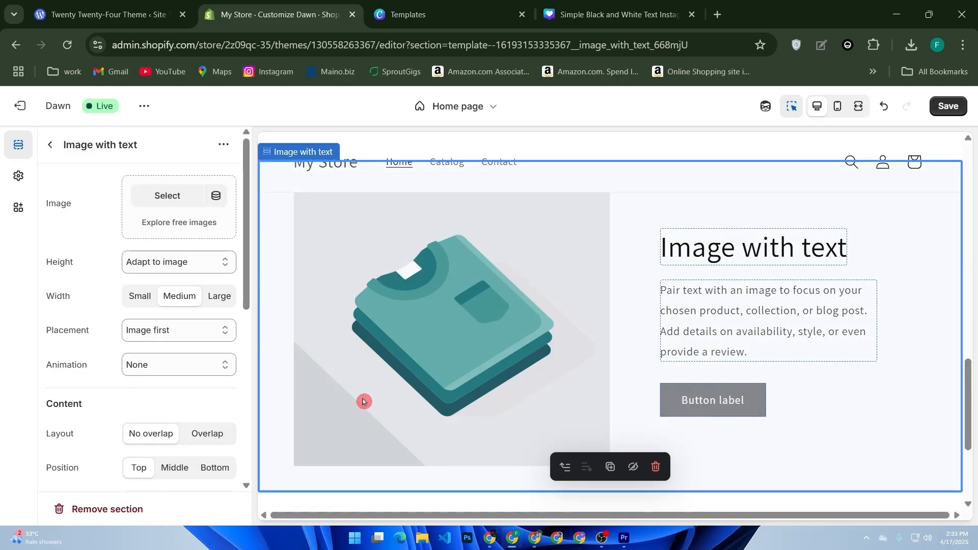
Open the Dawn theme's code for editing.
click(144, 106)
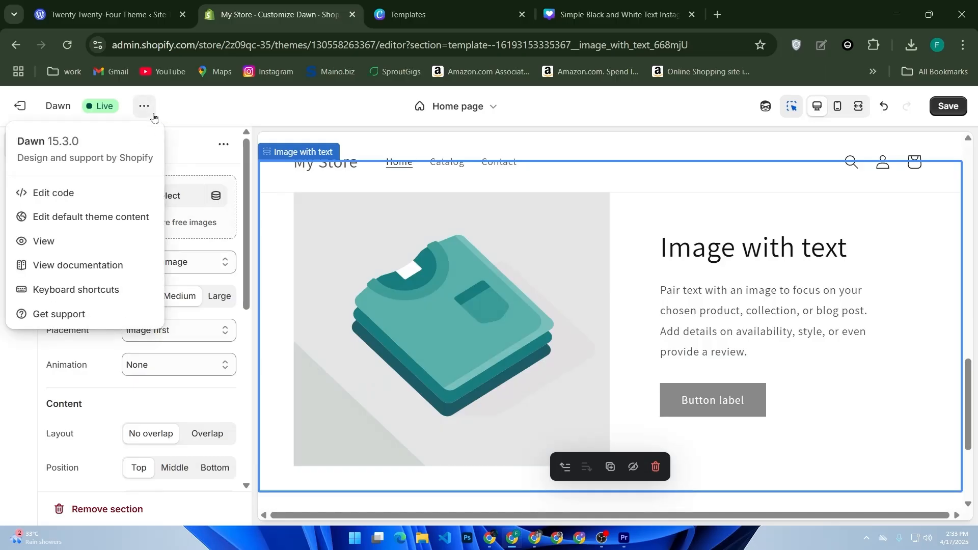
click(118, 197)
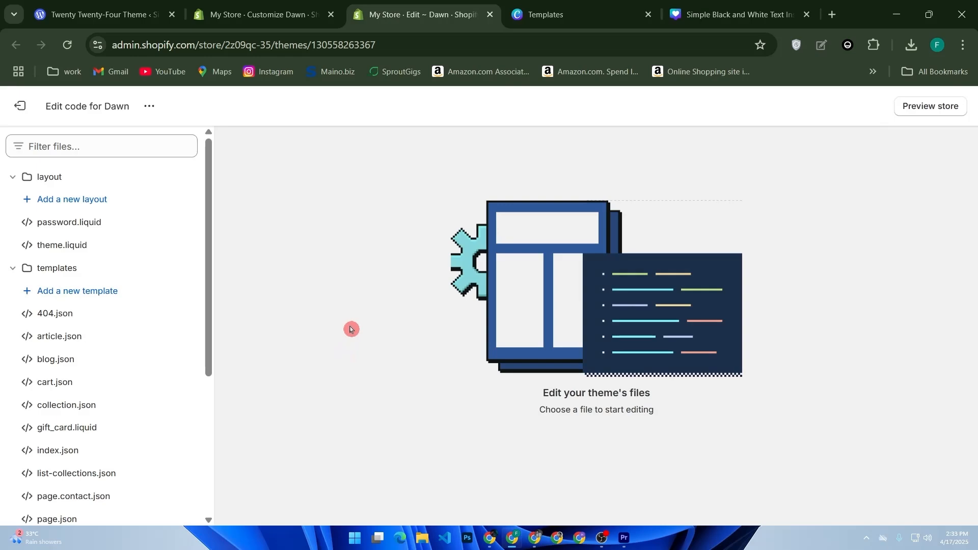
Switch to Notepad and begin an image tag in a new document: <img src= "https---" alt= "GIF Demo".
key(super)
click(350, 329)
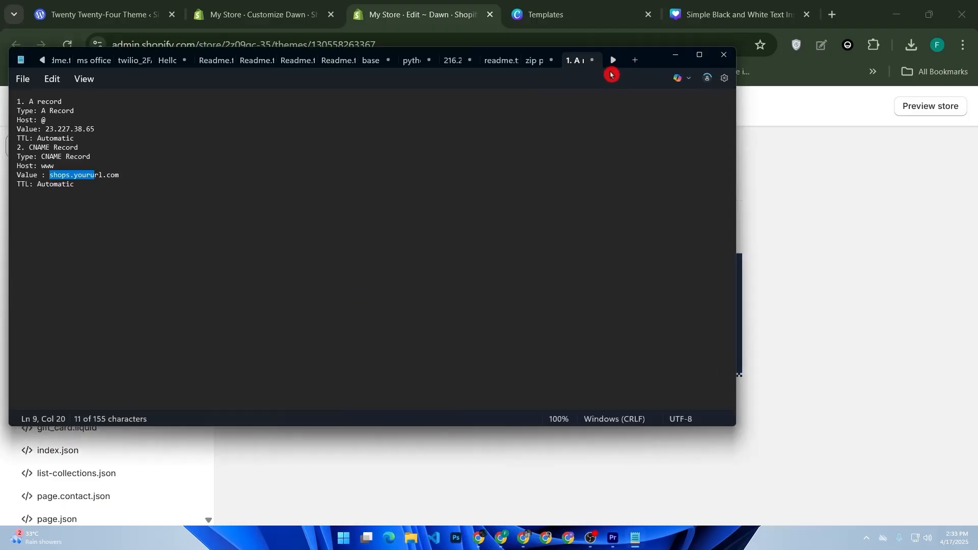
click(634, 59)
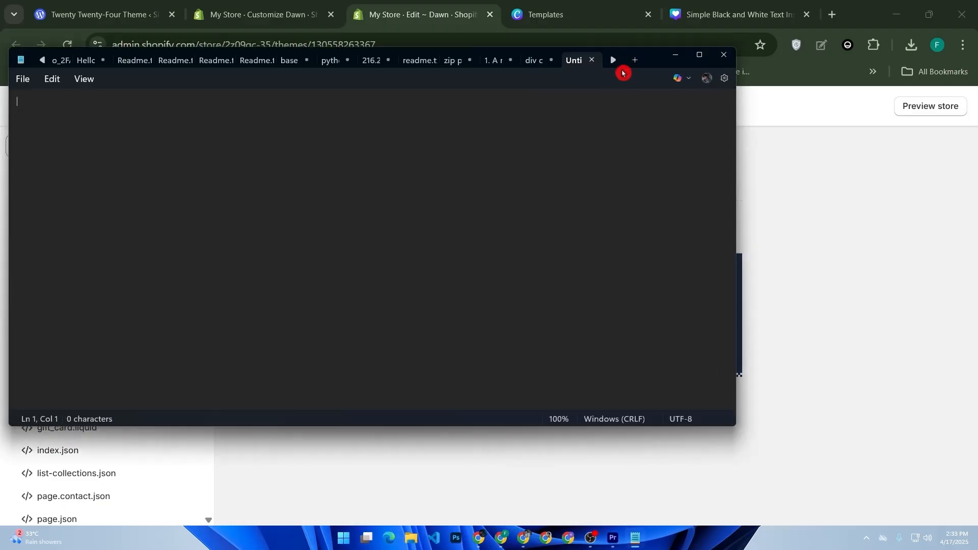
click(234, 234)
text(<img src= "https)
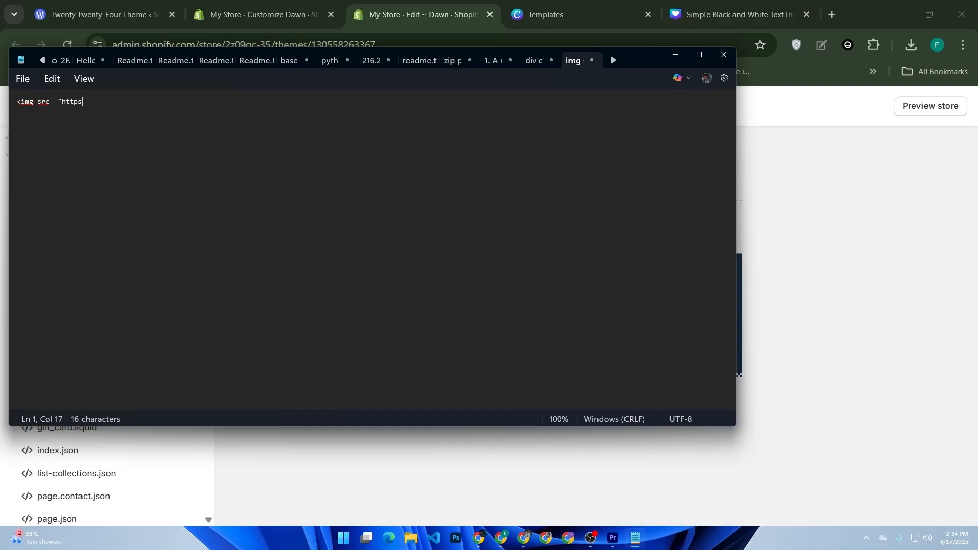
text(://)
text(")
text( alt)
text(=)
text( ")
text(GIF)
text( Demo)
text("\)
Complete the image tag with style = "max- width:100%;" /> and select the whole line.
text( st)
text(y;e)
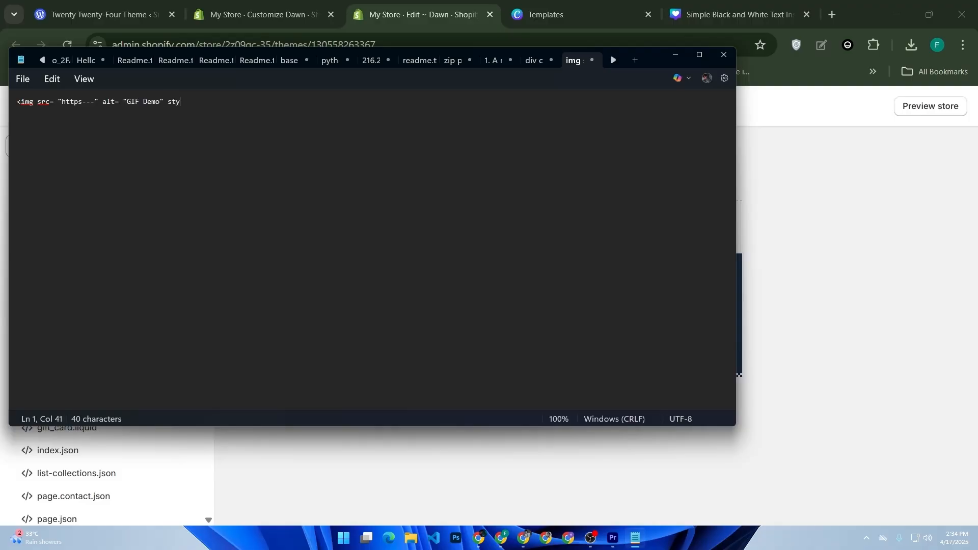
key(BackSpace)
key(BackSpace)
text(l)
text(e)
text( = "max)
text(- )
text(wi)
text(f)
key(BackSpace)
text(dth:100%;")
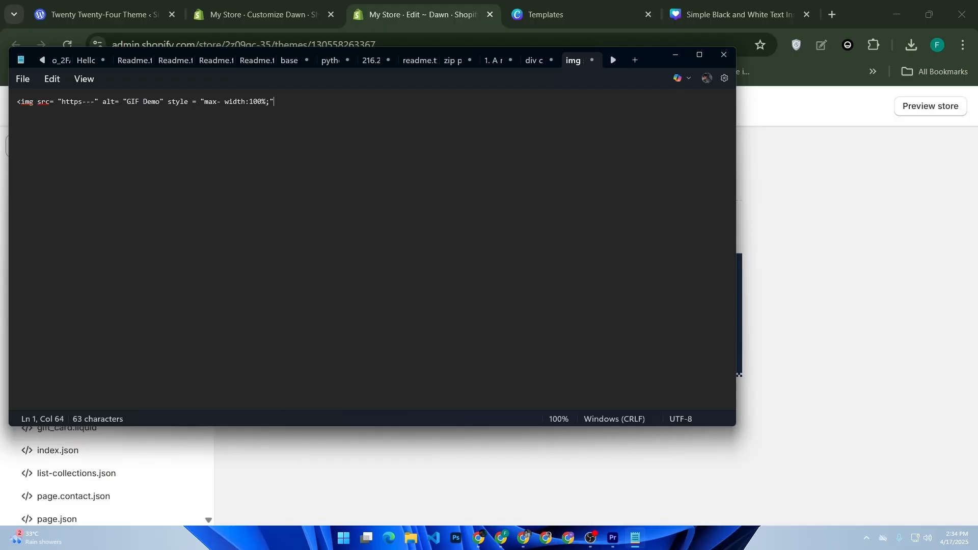
text( />)
drag(311, 104, 17, 105)
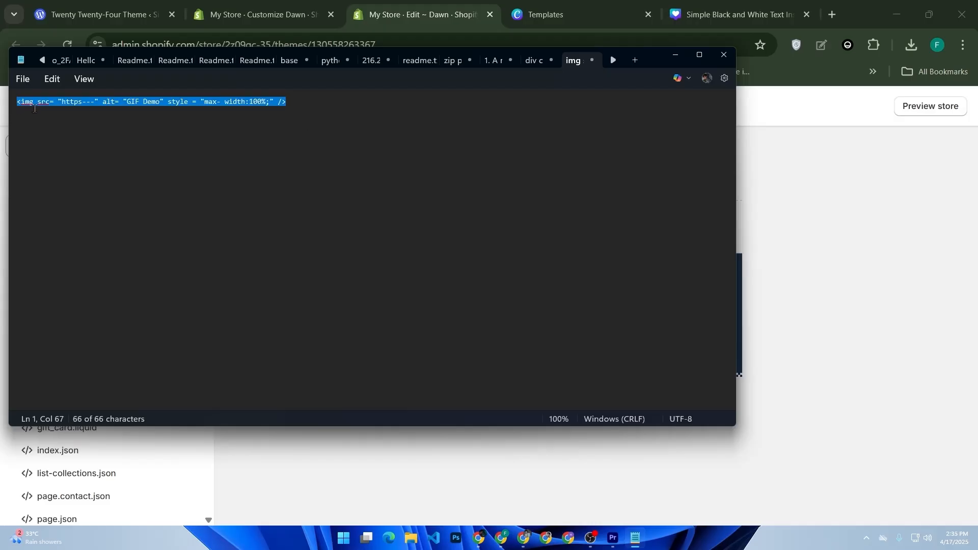
scroll(514, 302, up, 11)
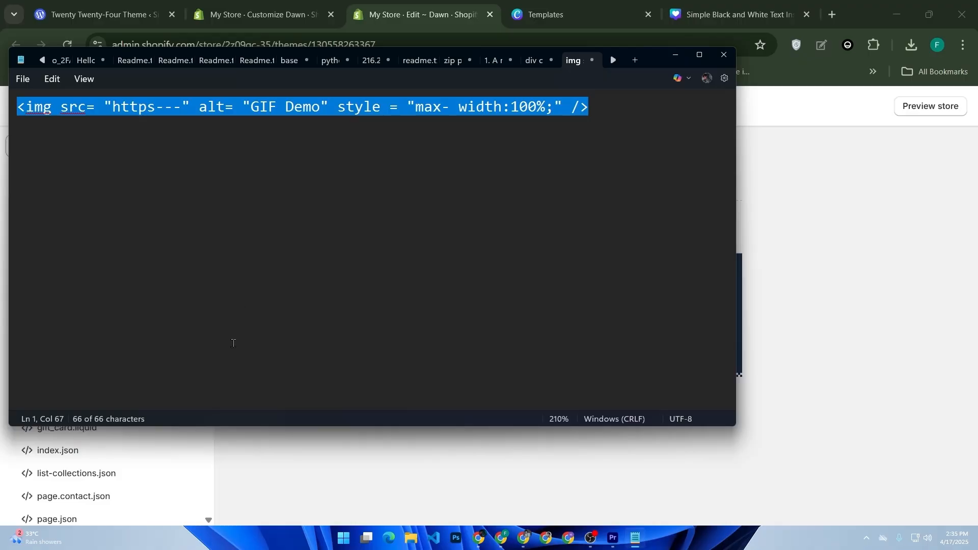
Return to the browser, exit the Dawn code editor and bring up the store's Themes page.
click(308, 492)
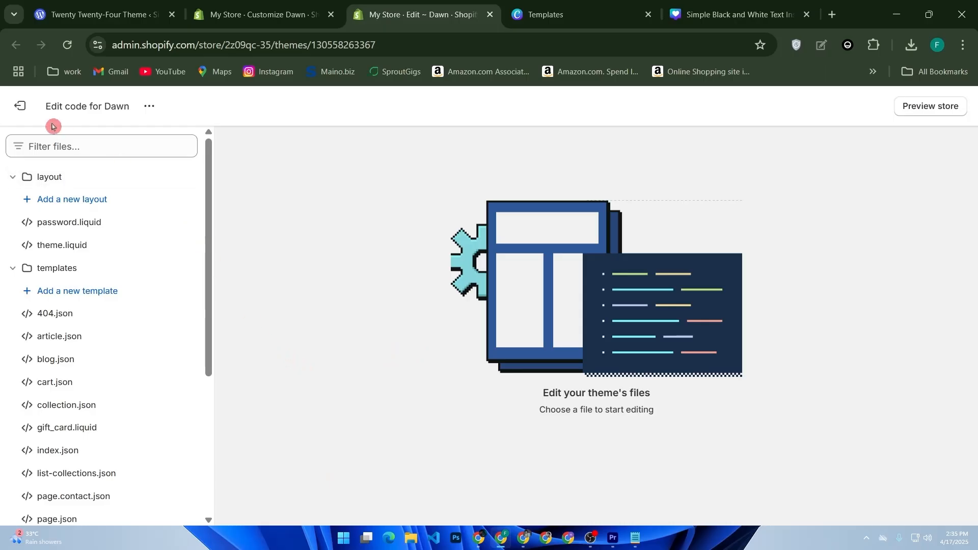
click(31, 108)
click(237, 20)
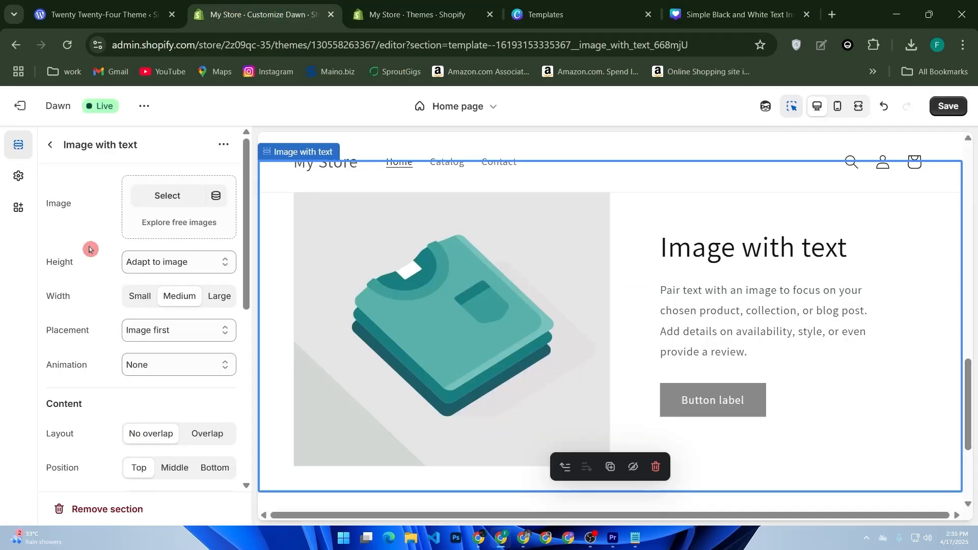
click(452, 6)
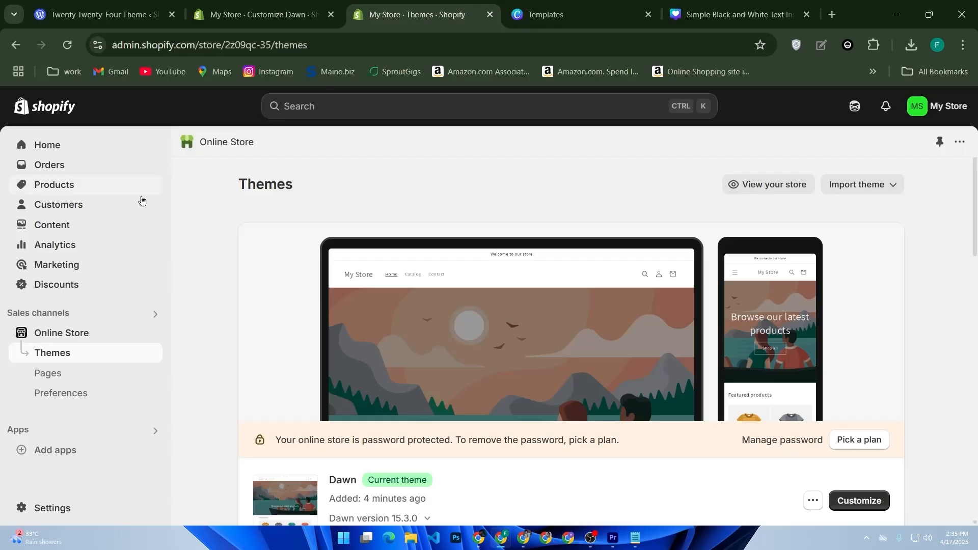
Start adding a new product in the store and switch its description field to HTML view.
click(55, 189)
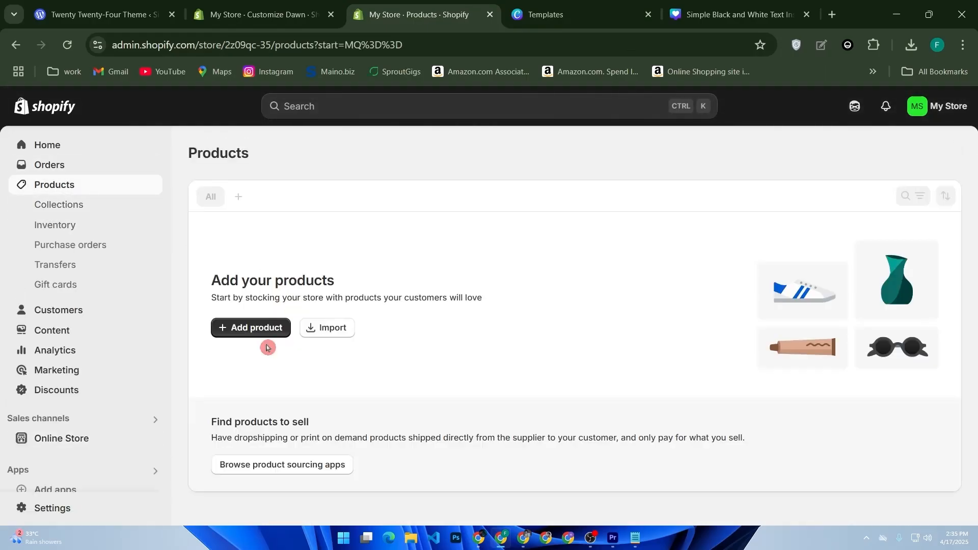
click(291, 473)
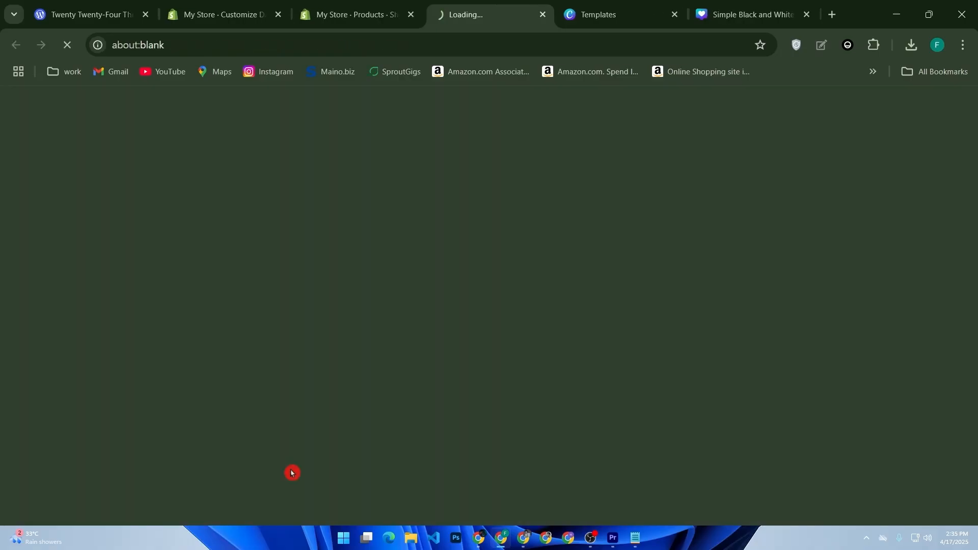
click(316, 11)
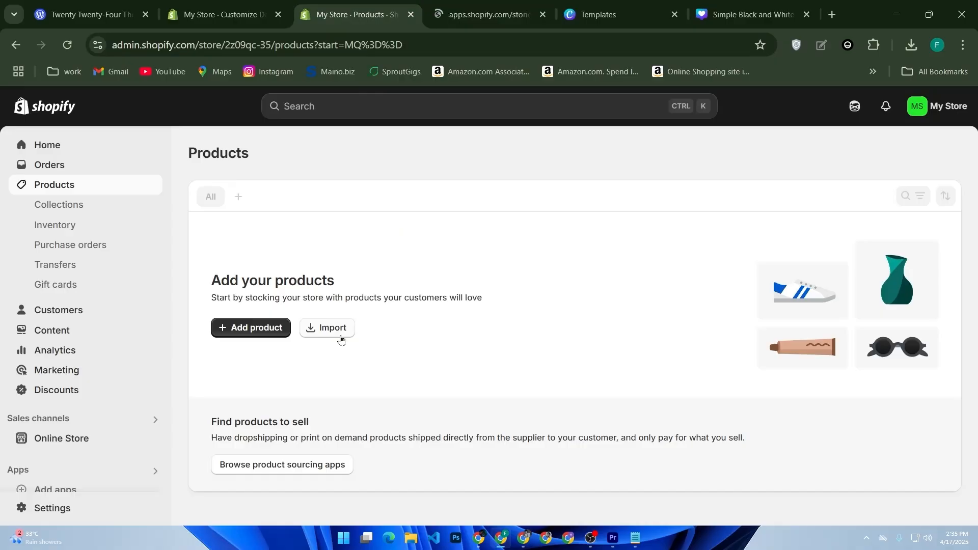
click(264, 332)
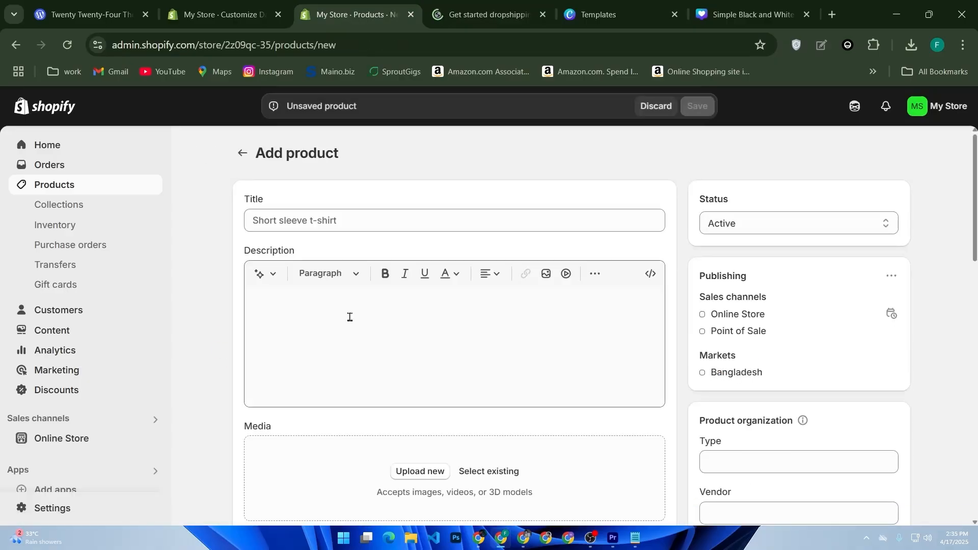
click(351, 318)
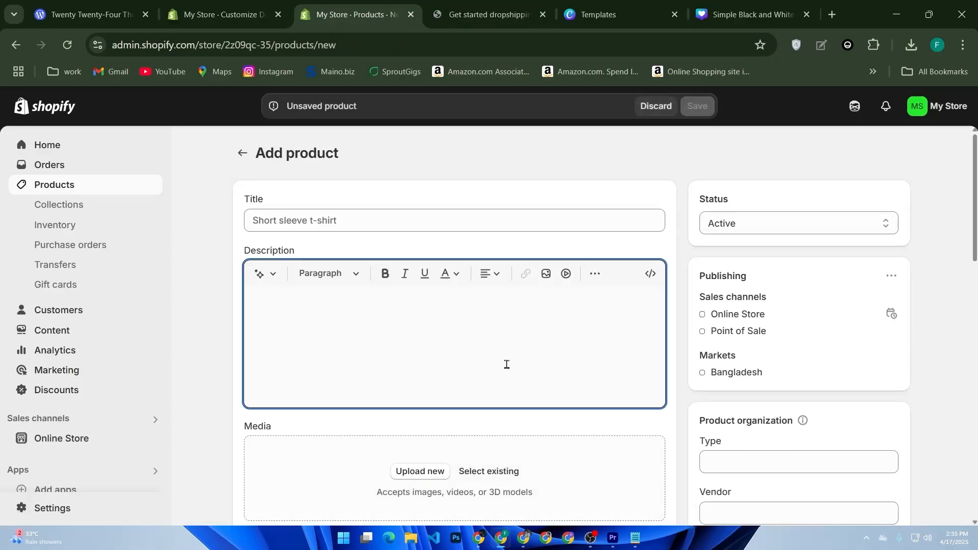
click(650, 273)
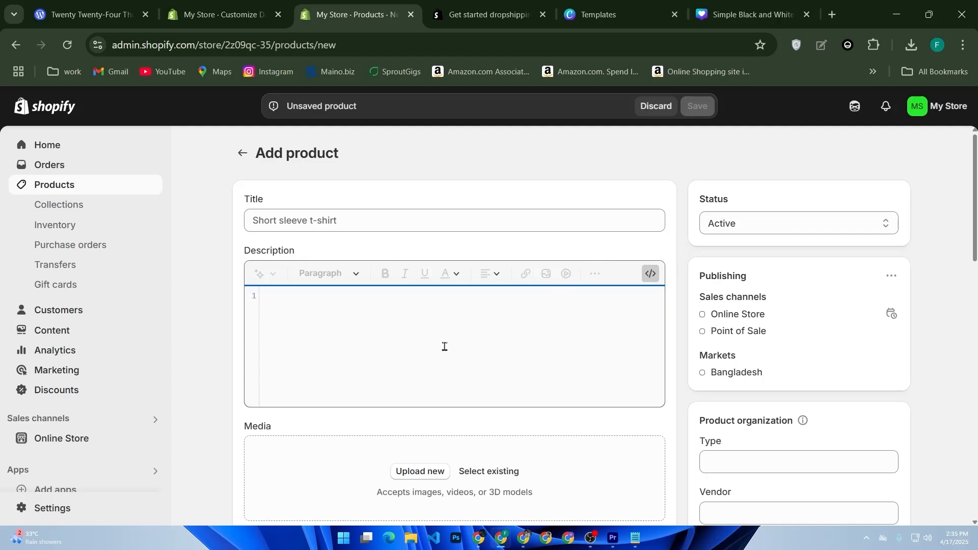
Copy the image tag from Notepad and paste it into the HTML of the product description.
click(633, 547)
click(12, 112)
key(ctrl+a)
mouse_move(12, 112)
mouse_down()
mouse_move(27, 124)
mouse_move(15, 126)
mouse_up()
right_click(263, 115)
click(324, 176)
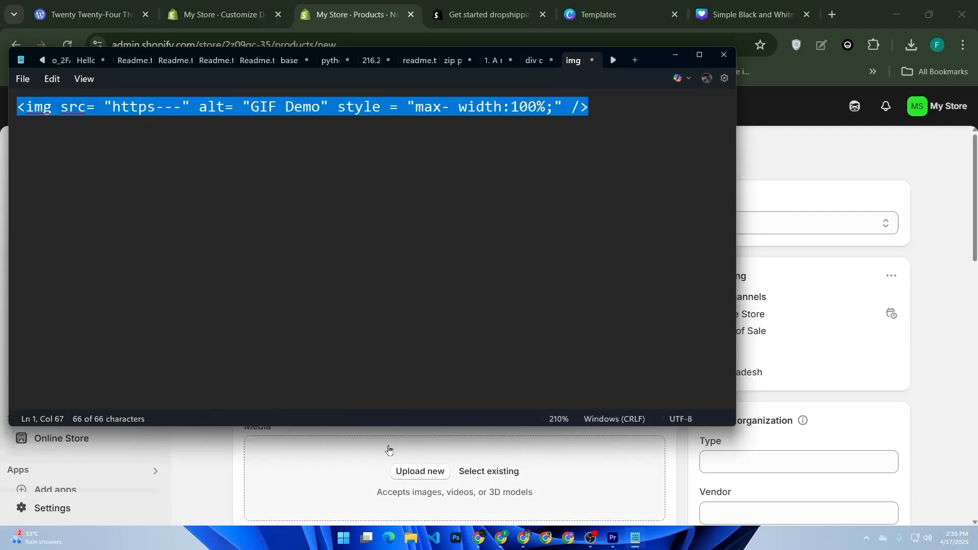
click(377, 435)
click(367, 343)
right_click(367, 343)
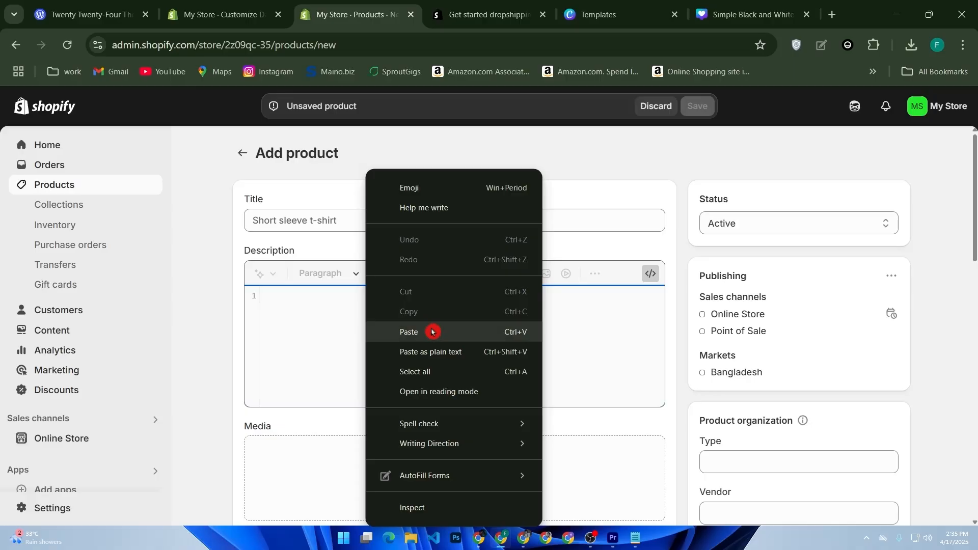
click(435, 330)
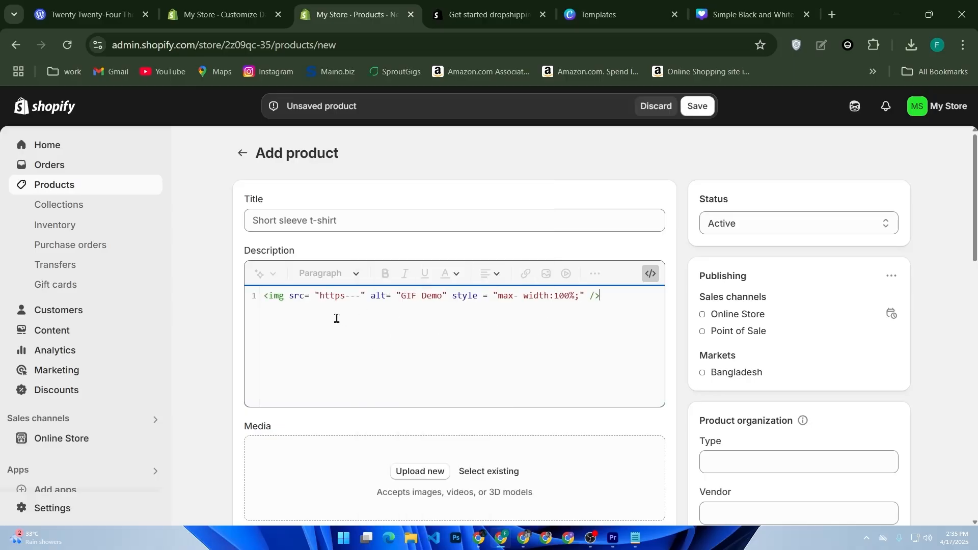
Select the https--- placeholder in the src attribute of the description's image tag.
drag(320, 296, 362, 298)
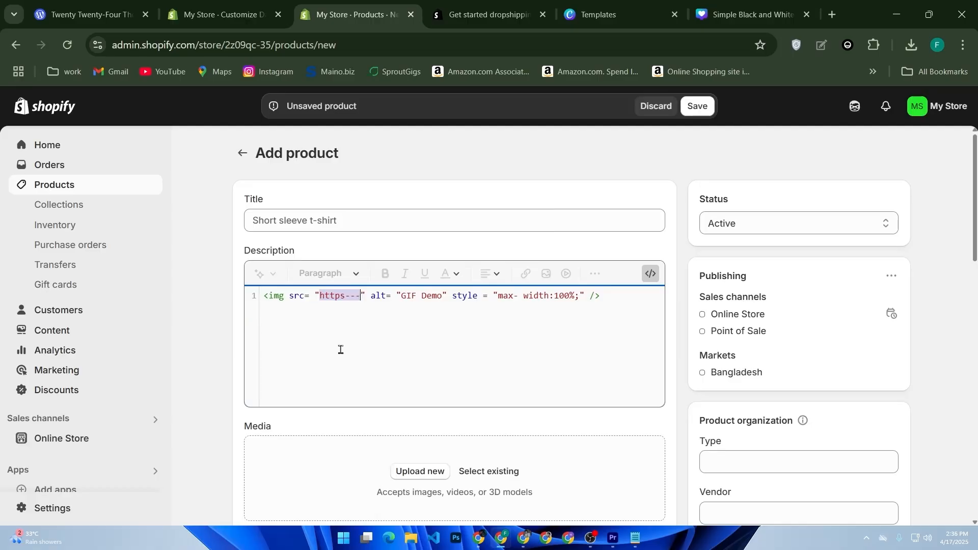